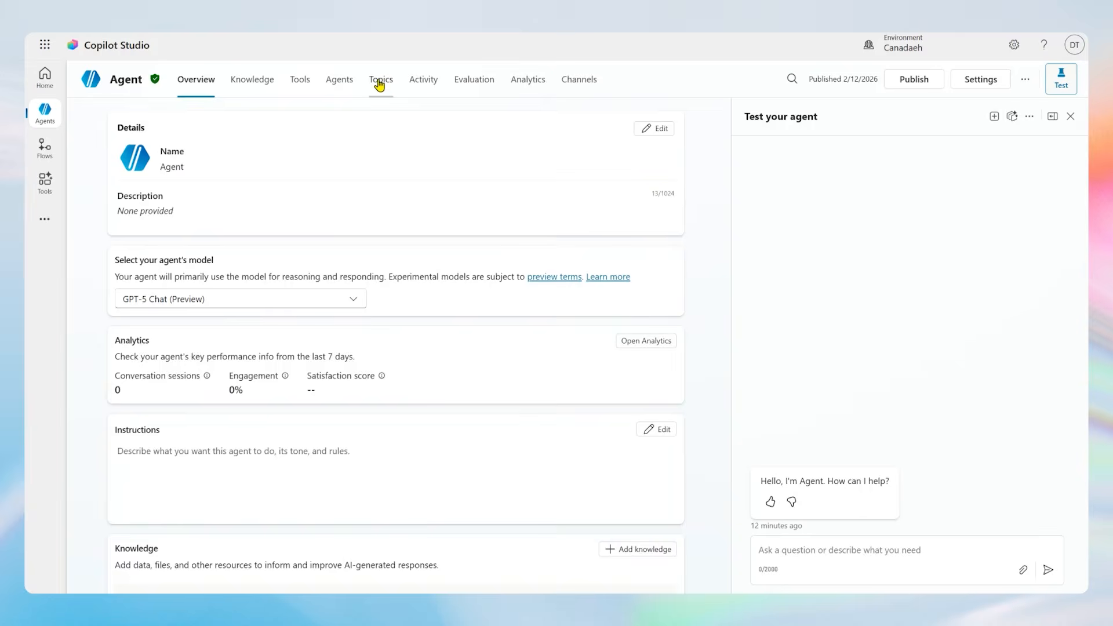
# Create a new blank topic for the agent
pyautogui.click(380, 86)
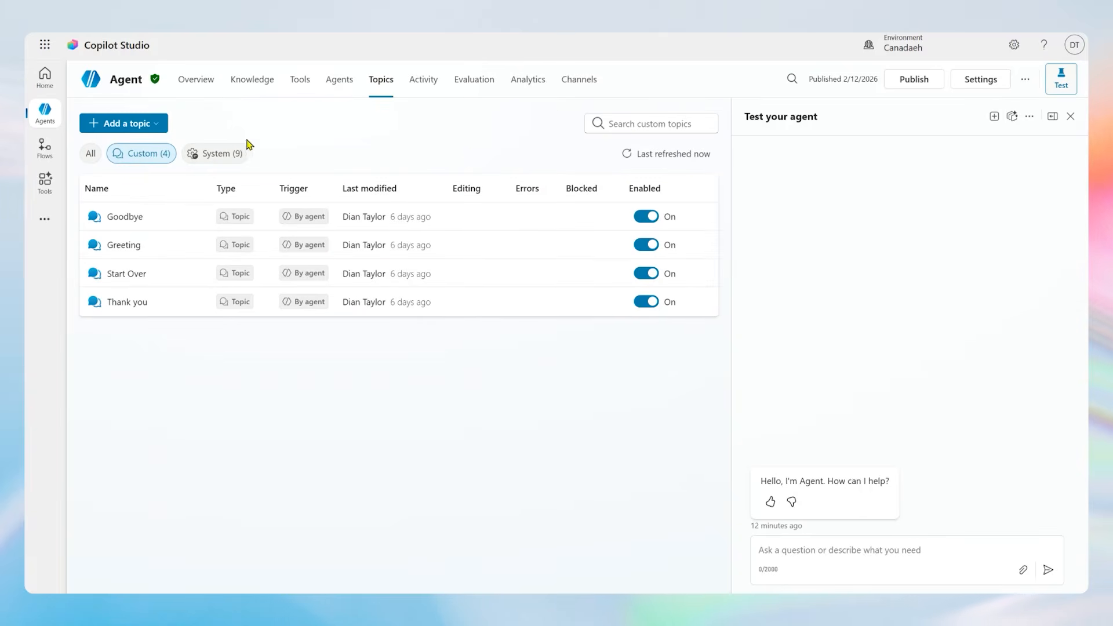
pyautogui.click(134, 122)
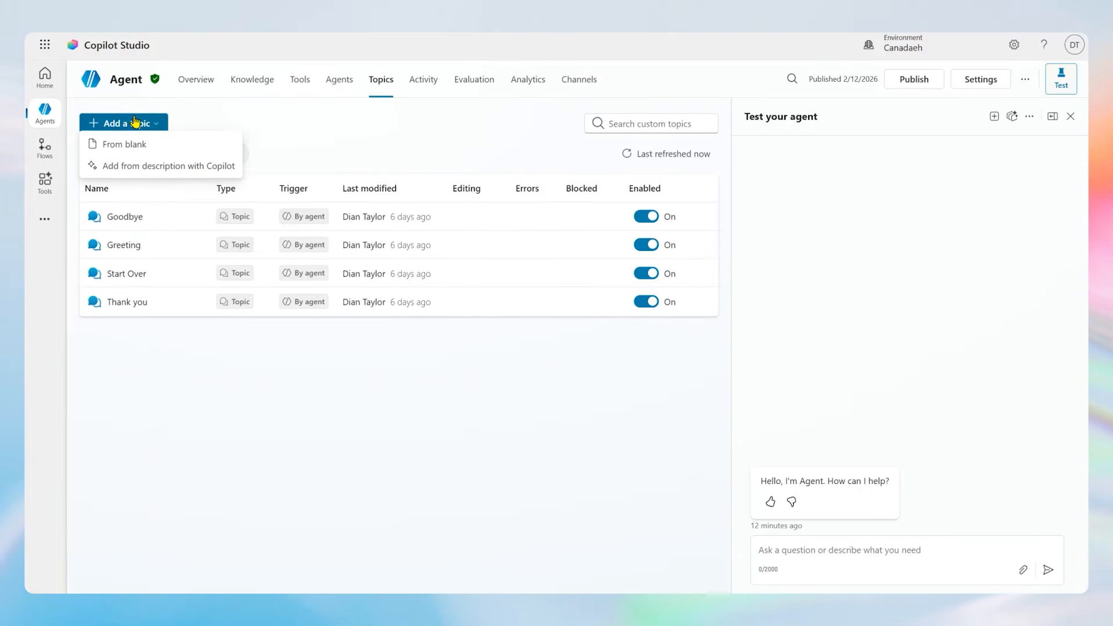
pyautogui.click(152, 153)
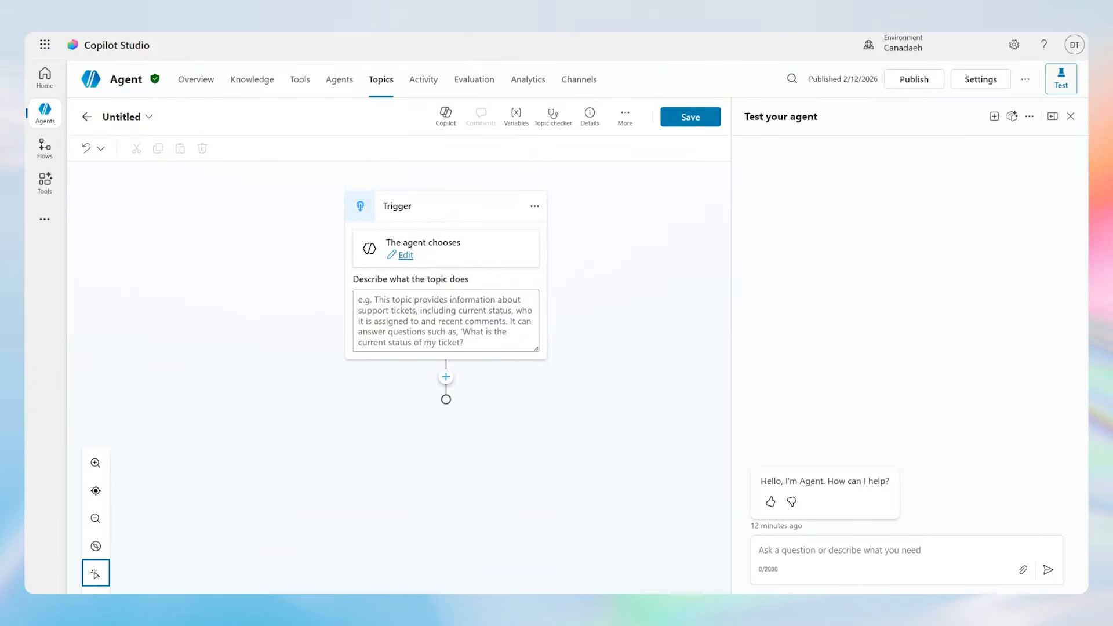
# Change the new topic's trigger to "A message is received"
pyautogui.moveTo(415, 269)
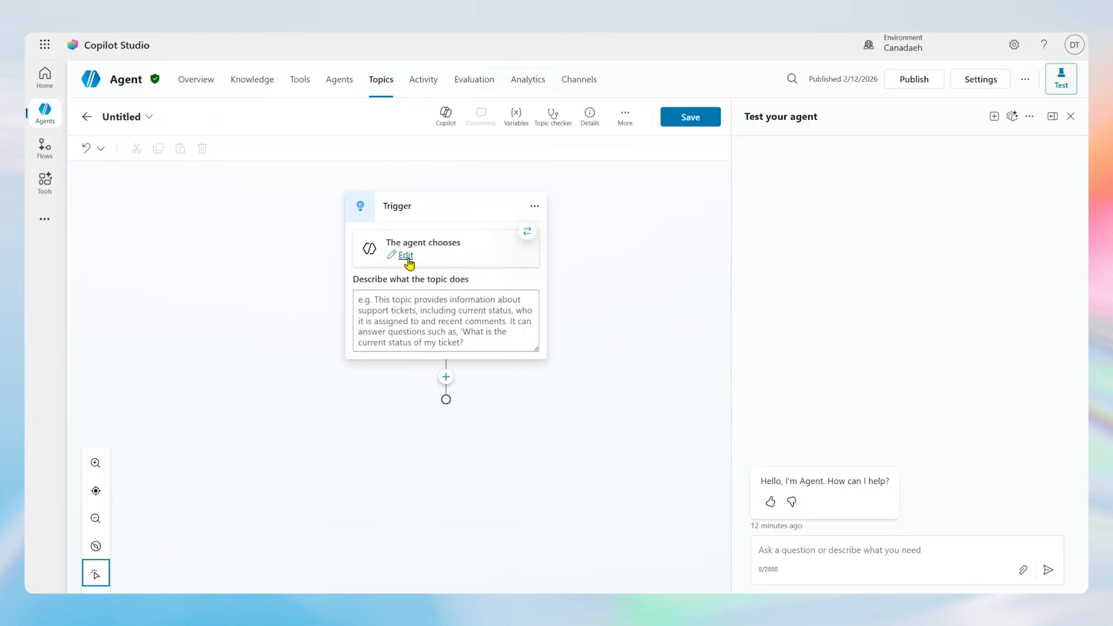
pyautogui.click(526, 233)
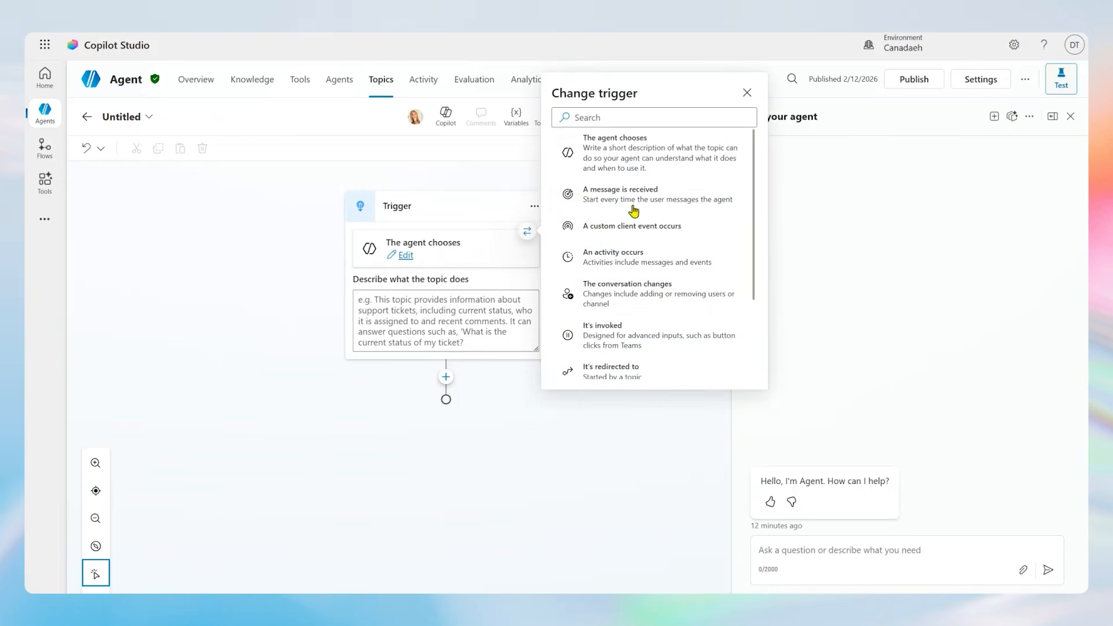
pyautogui.click(678, 199)
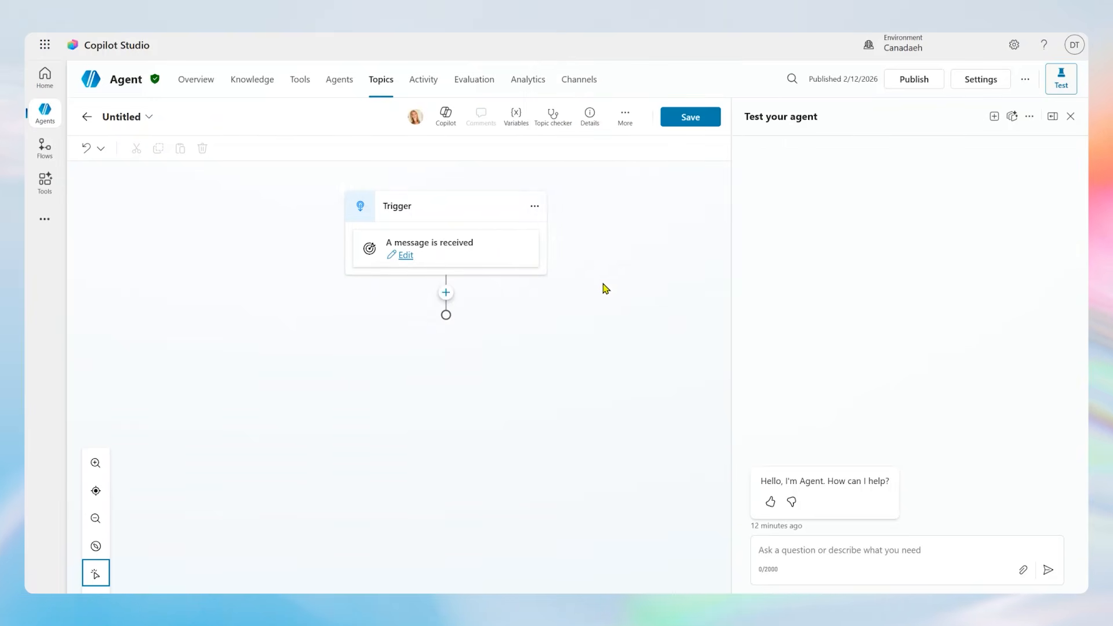
# Set the message trigger's priority to 1
pyautogui.click(403, 255)
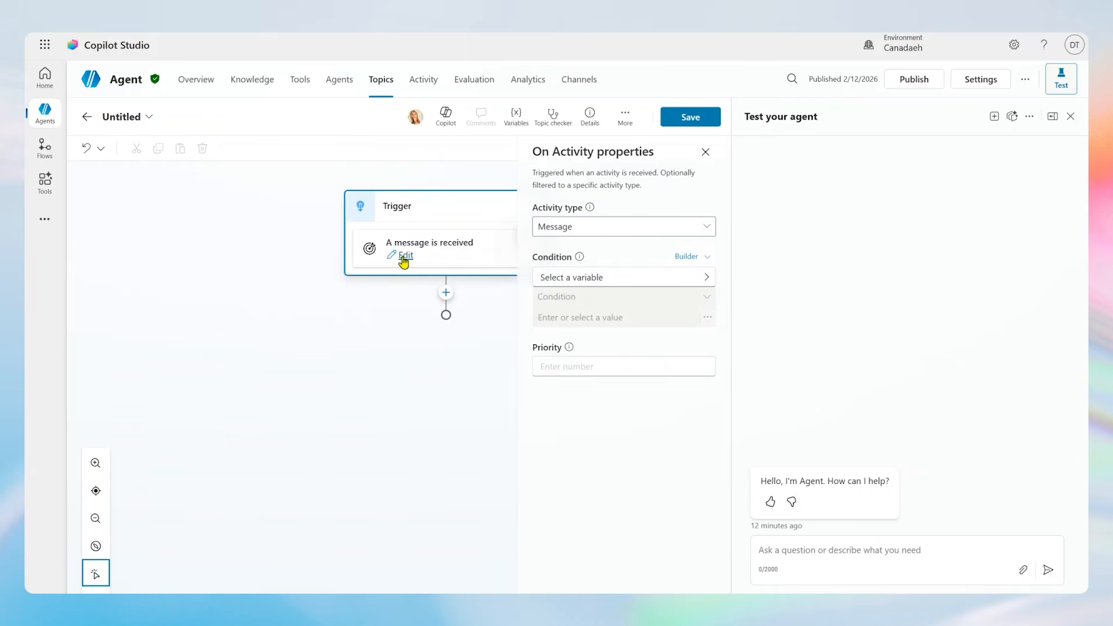
pyautogui.click(600, 362)
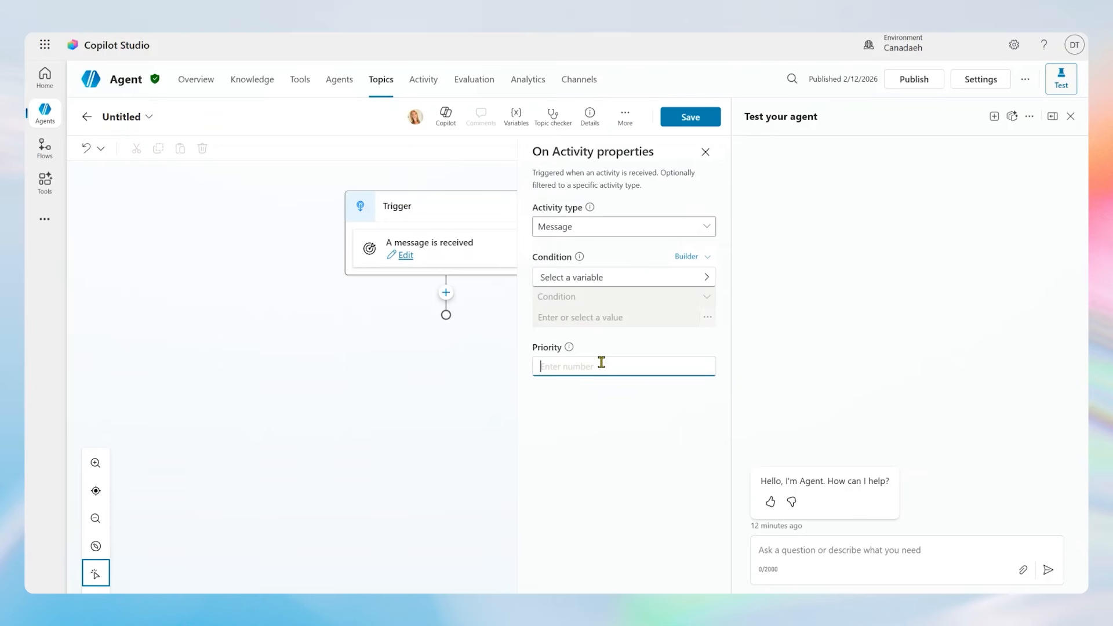
pyautogui.write('1')
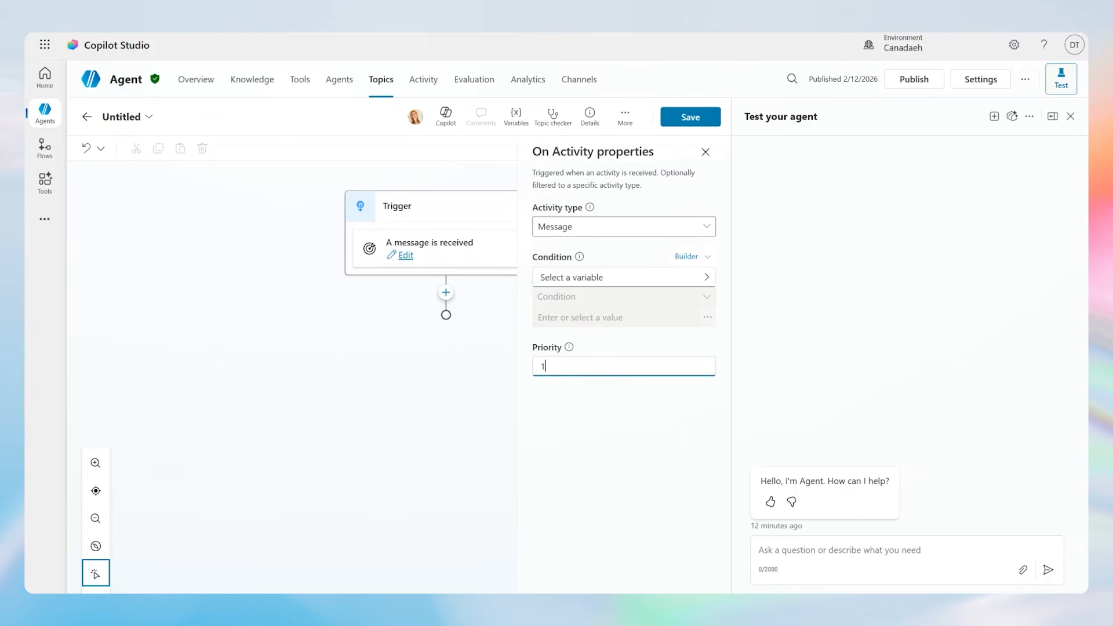
pyautogui.press('Tab')
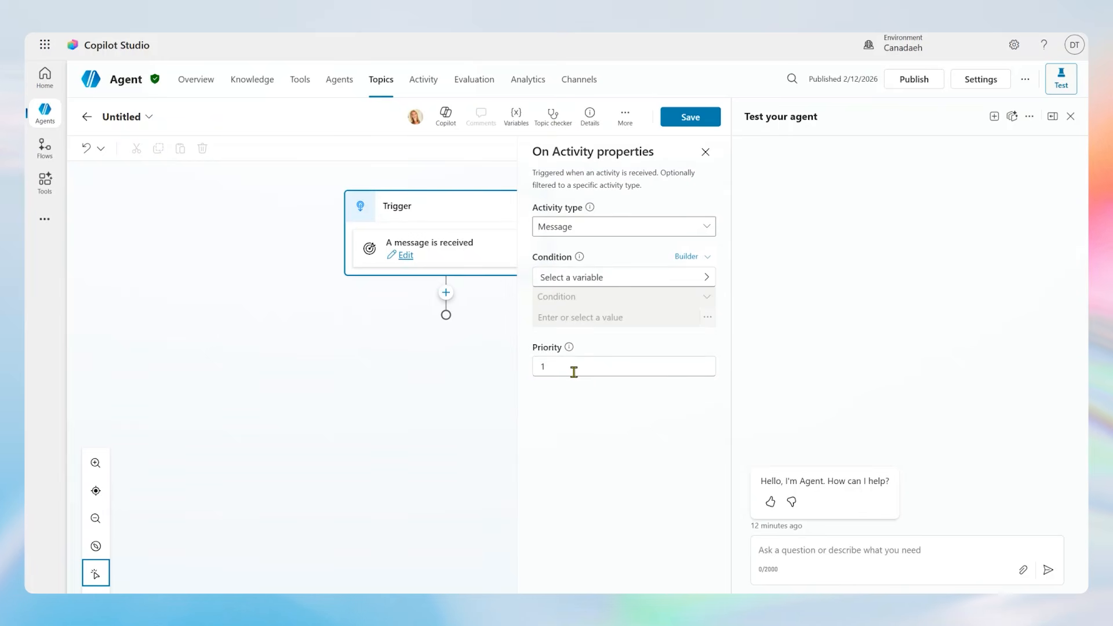
pyautogui.click(475, 368)
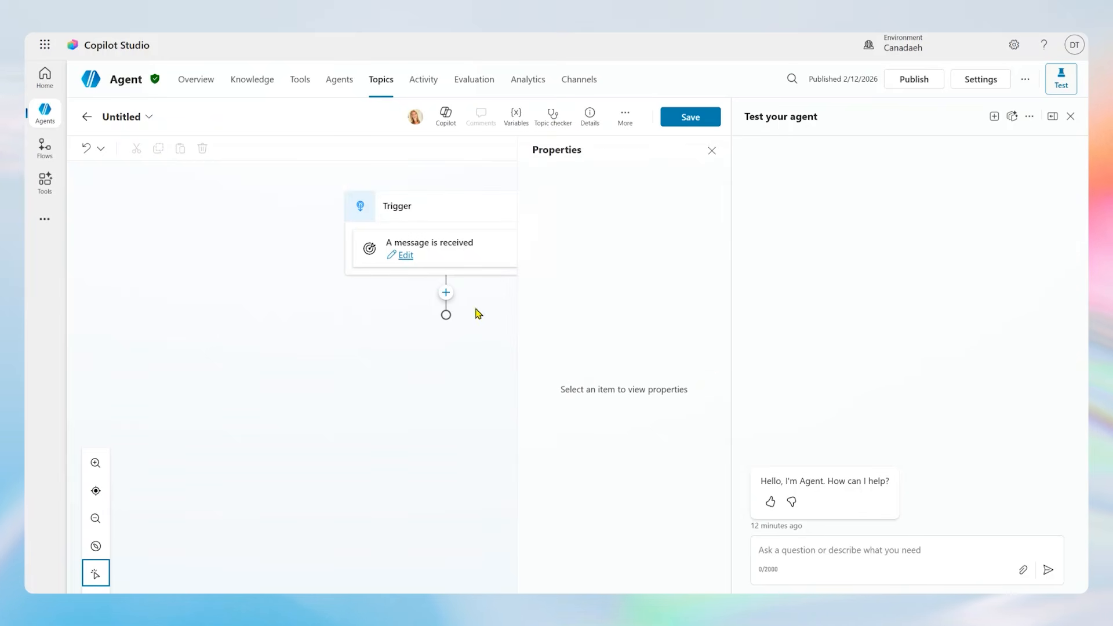
# Add the "Analyze Sentiment (Positive, Negative or Neutral)" prompt as a tool node directly below the trigger
pyautogui.click(445, 294)
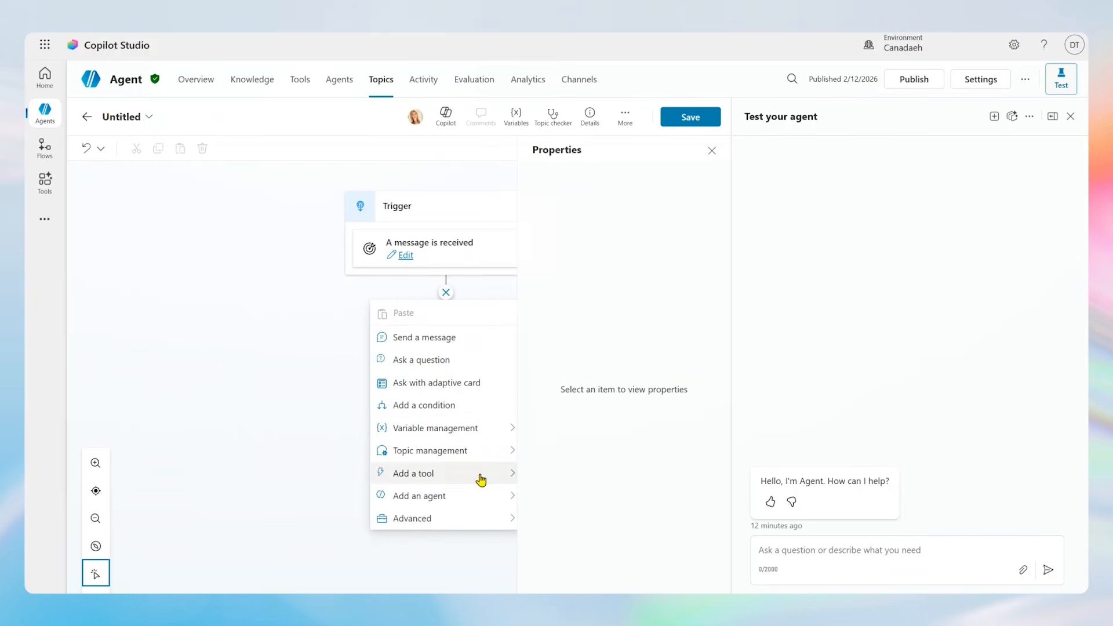
pyautogui.moveTo(481, 479)
pyautogui.scroll(-5, 661, 432)
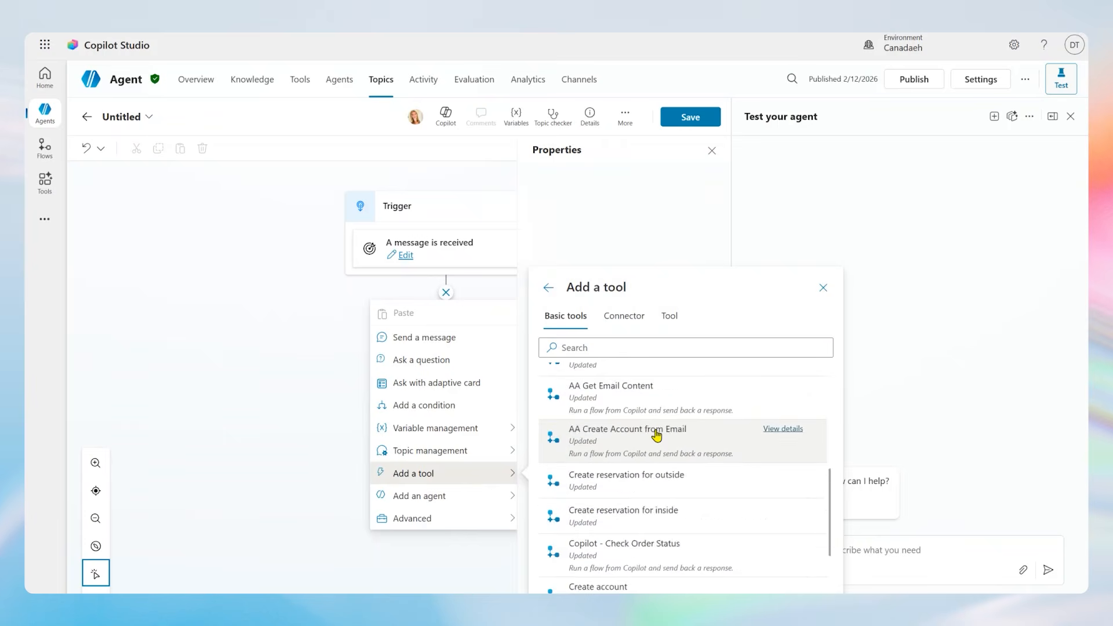
pyautogui.scroll(-3, 657, 434)
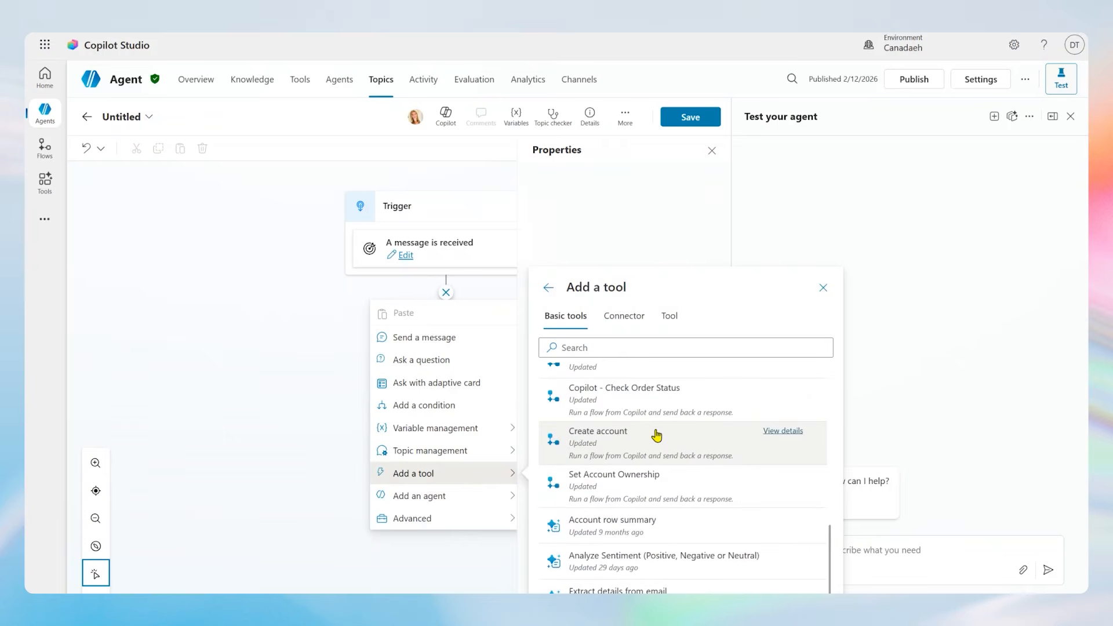
pyautogui.click(623, 567)
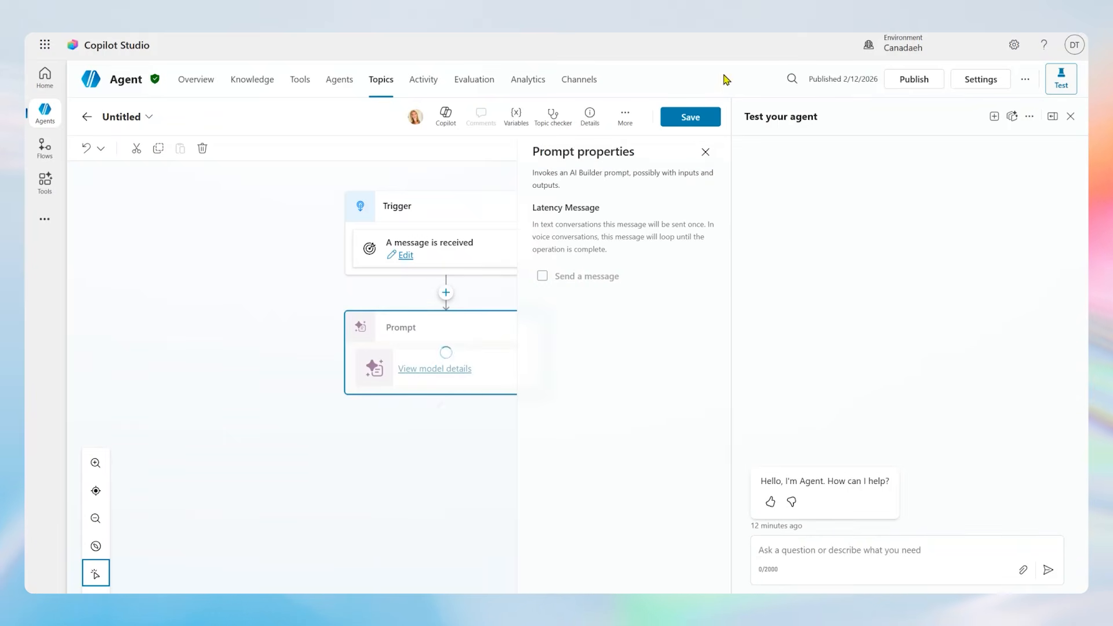
pyautogui.click(703, 153)
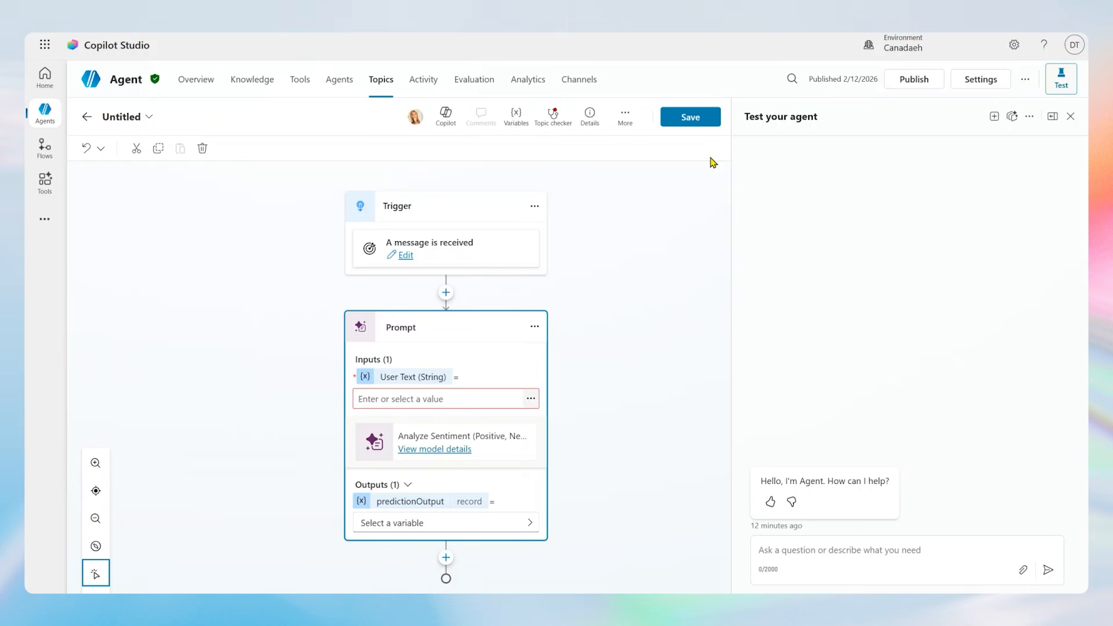
# Review the Analyze Sentiment prompt's instructions and output format, and close it without making changes
pyautogui.click(450, 450)
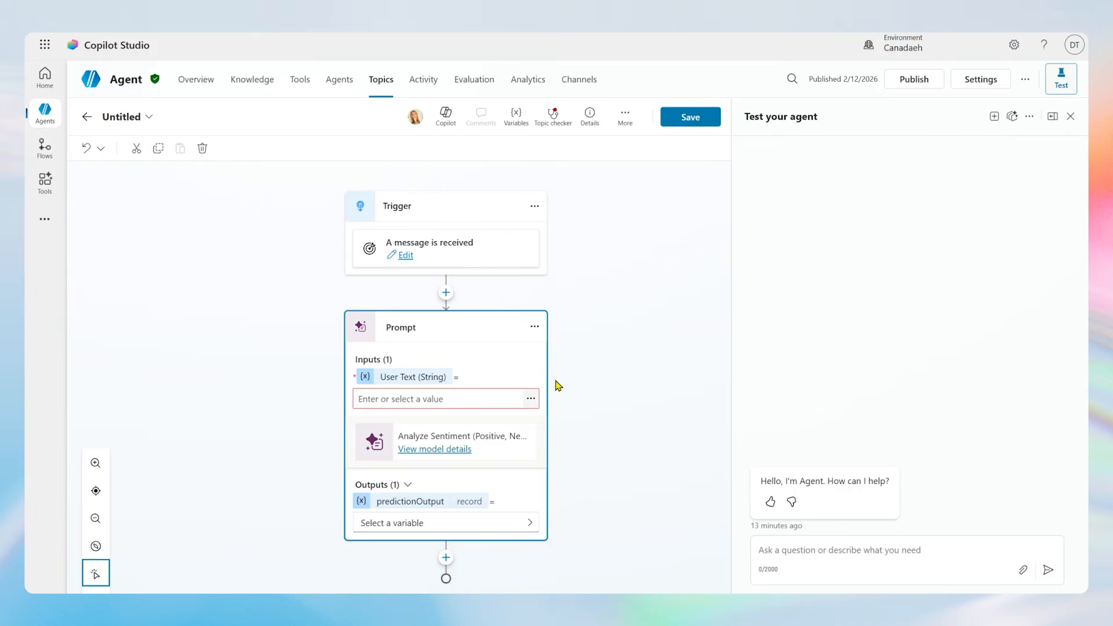
pyautogui.click(440, 449)
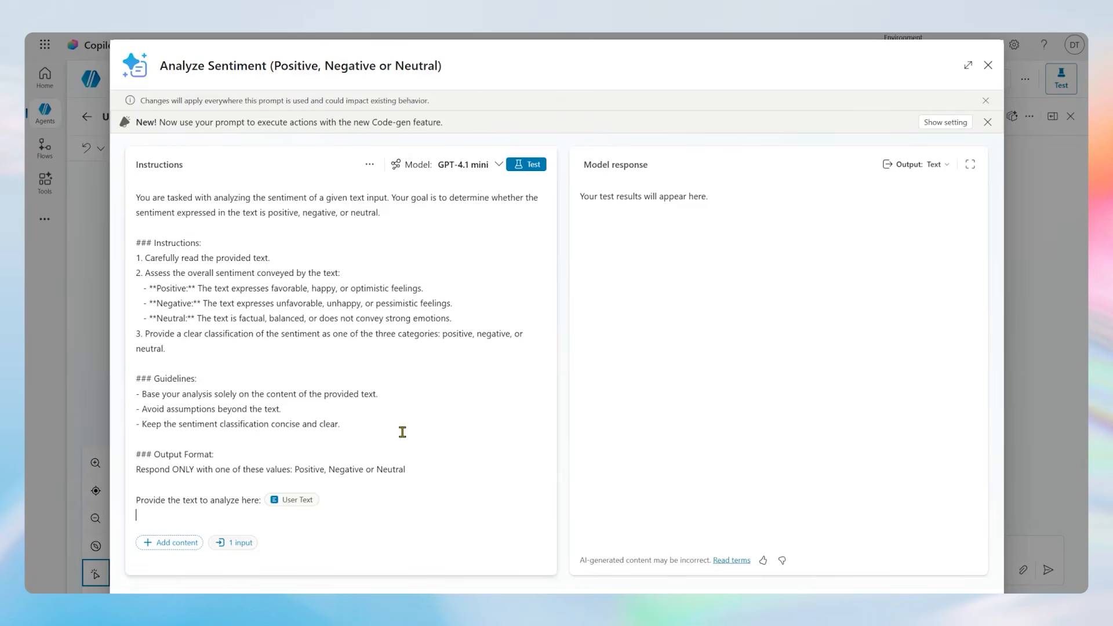
pyautogui.click(382, 469)
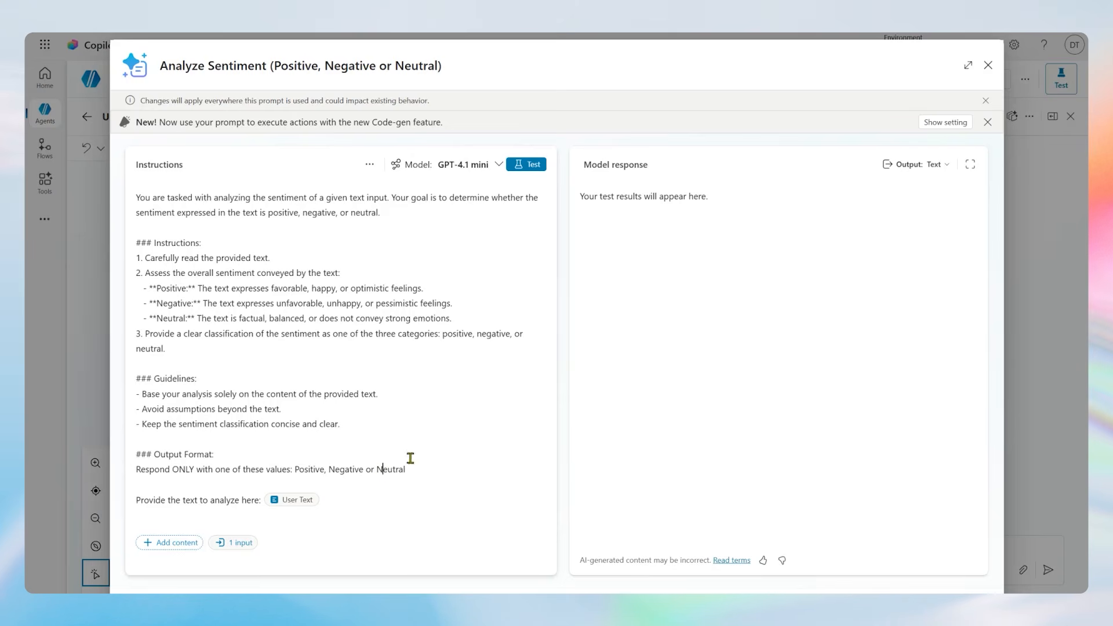
pyautogui.click(988, 65)
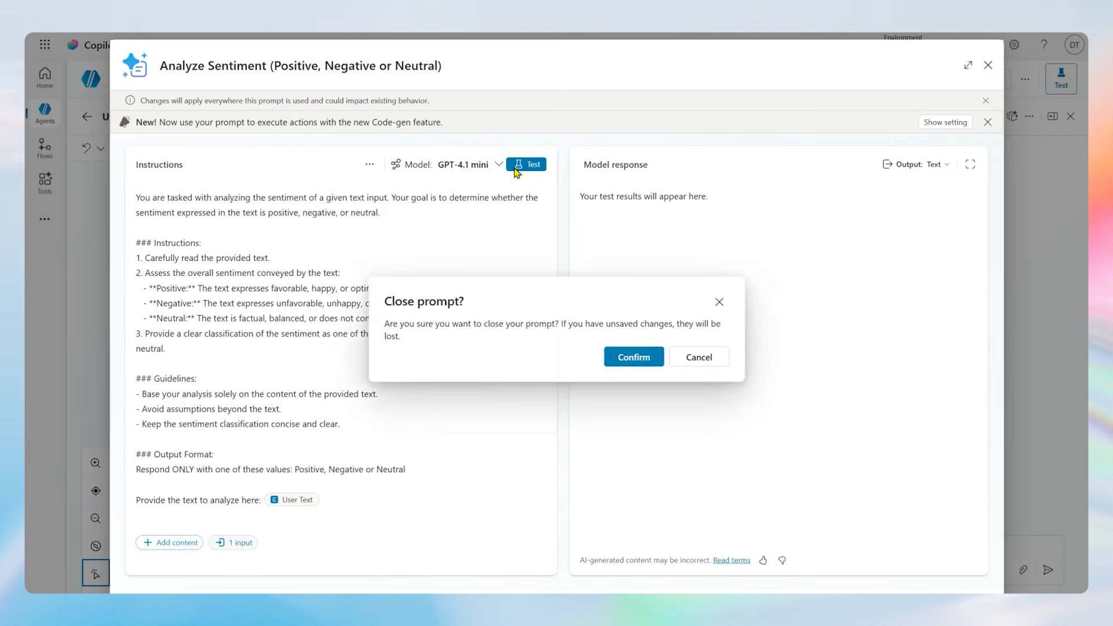
pyautogui.click(636, 357)
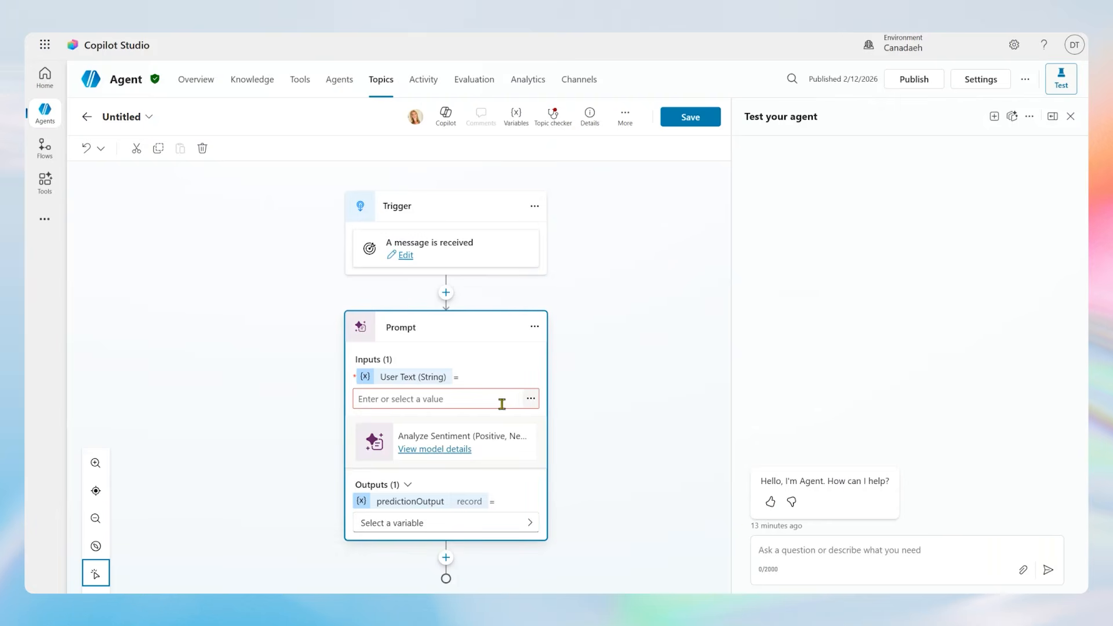
# Set the prompt's User Text input to the system variable LastMessage.Text
pyautogui.click(531, 398)
pyautogui.click(636, 332)
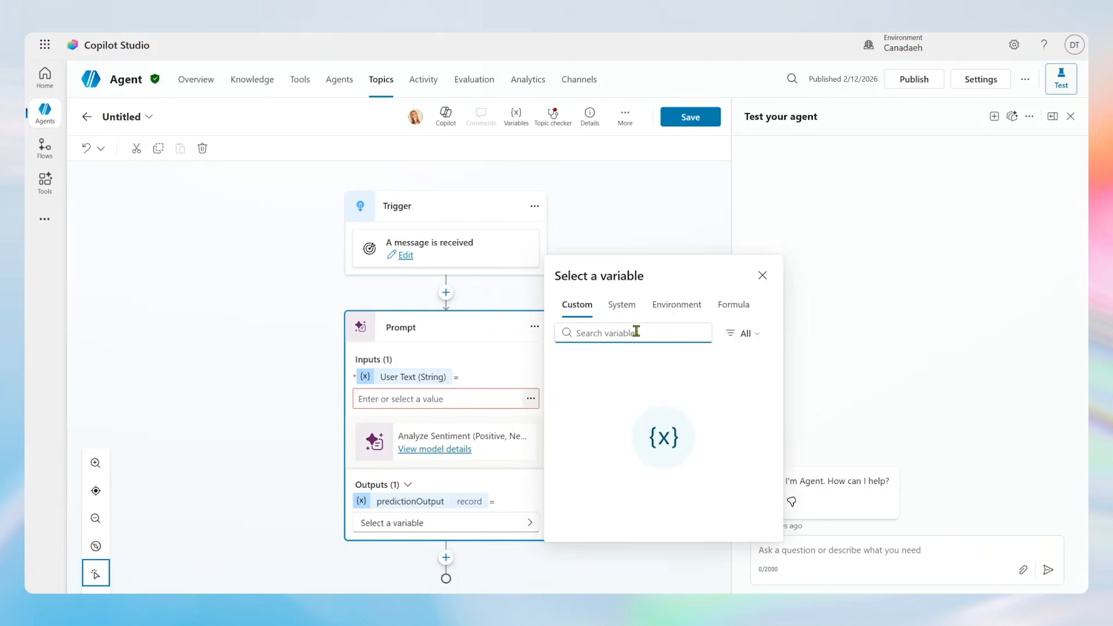
pyautogui.click(621, 305)
pyautogui.write('last')
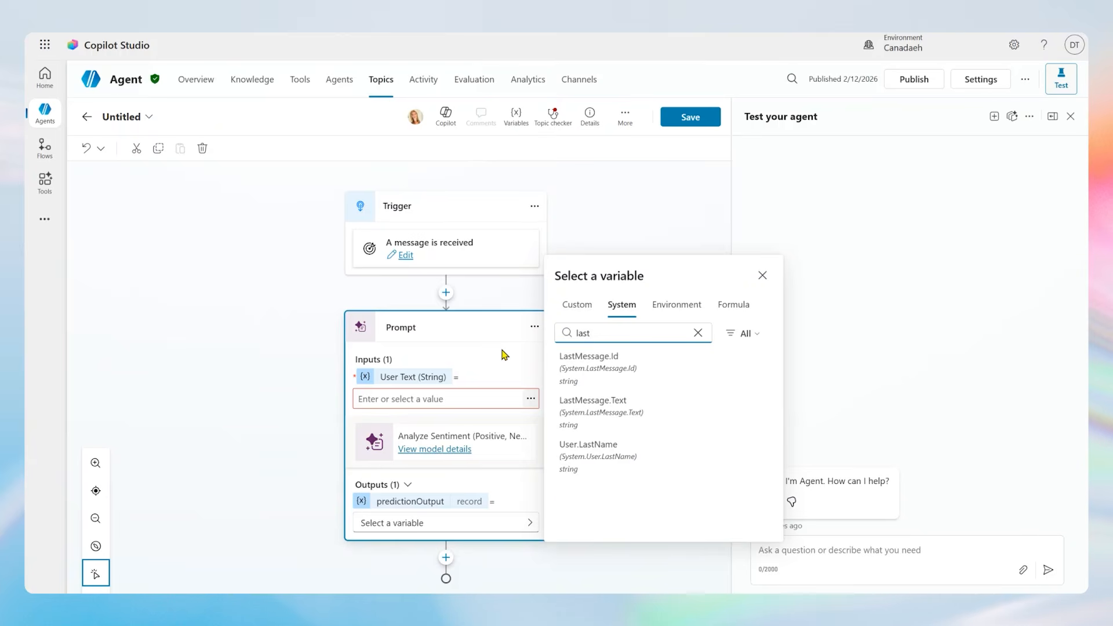
pyautogui.click(593, 425)
pyautogui.click(480, 330)
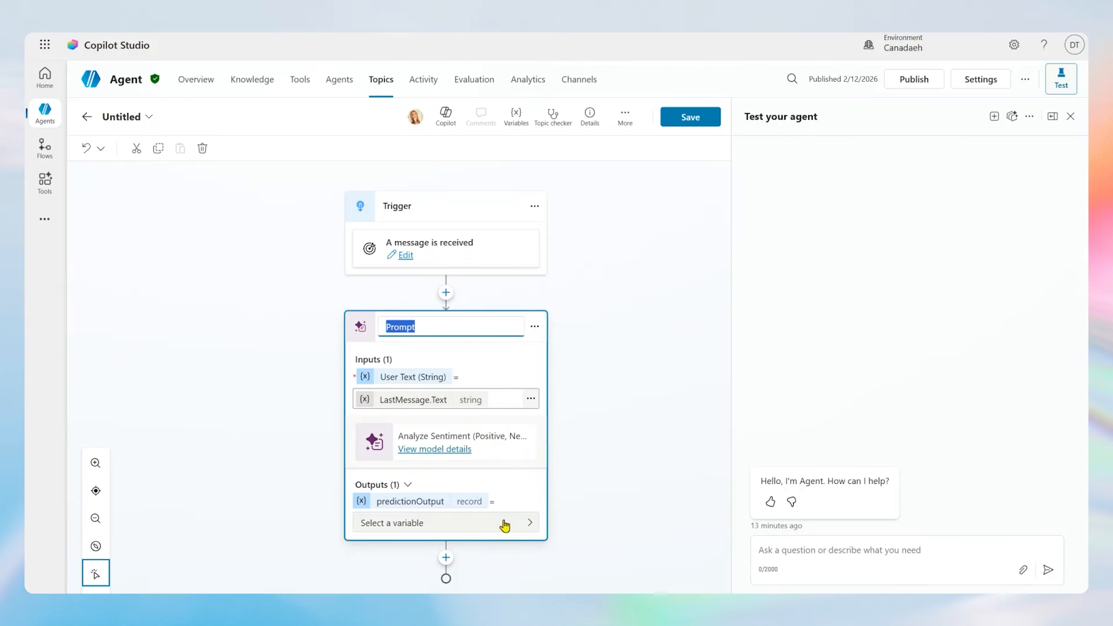
# Create a new variable to store the prompt's predictionOutput
pyautogui.click(529, 523)
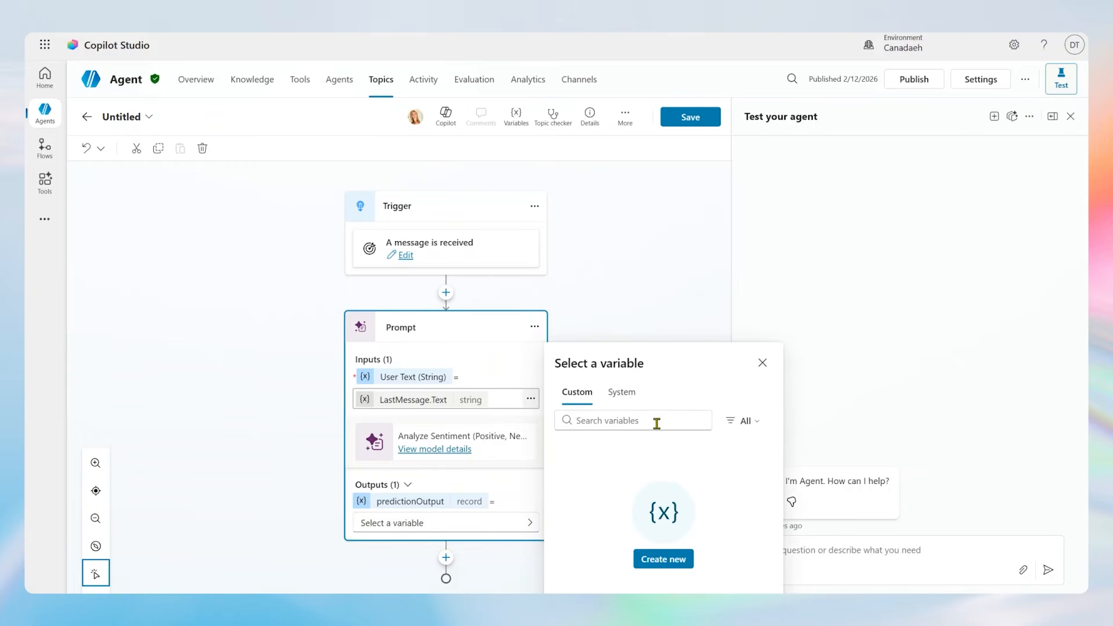
pyautogui.click(561, 322)
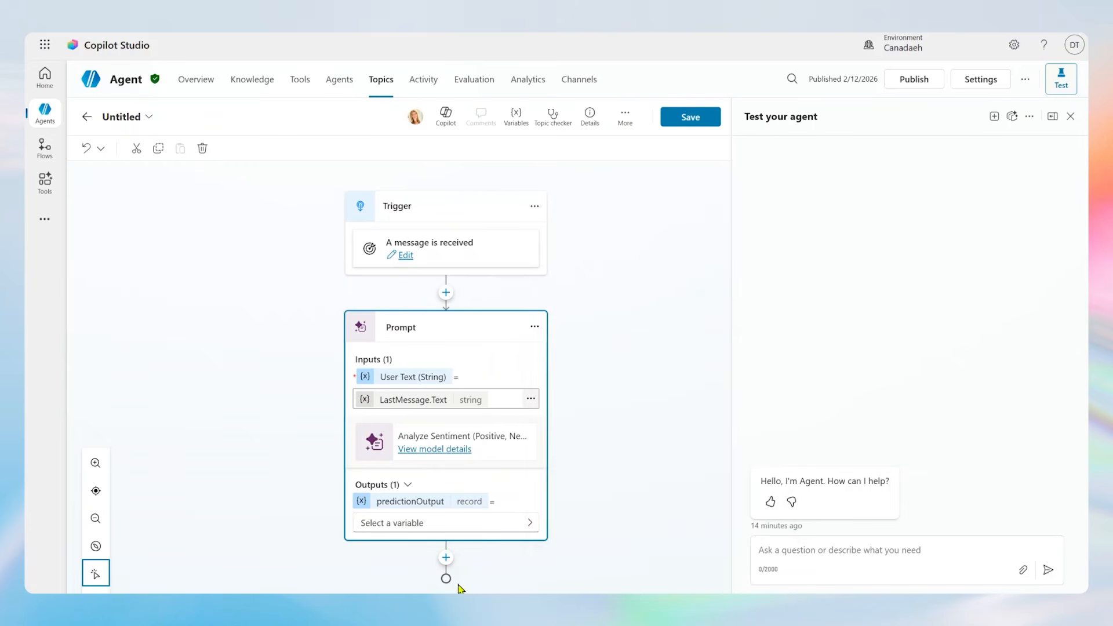
pyautogui.click(532, 524)
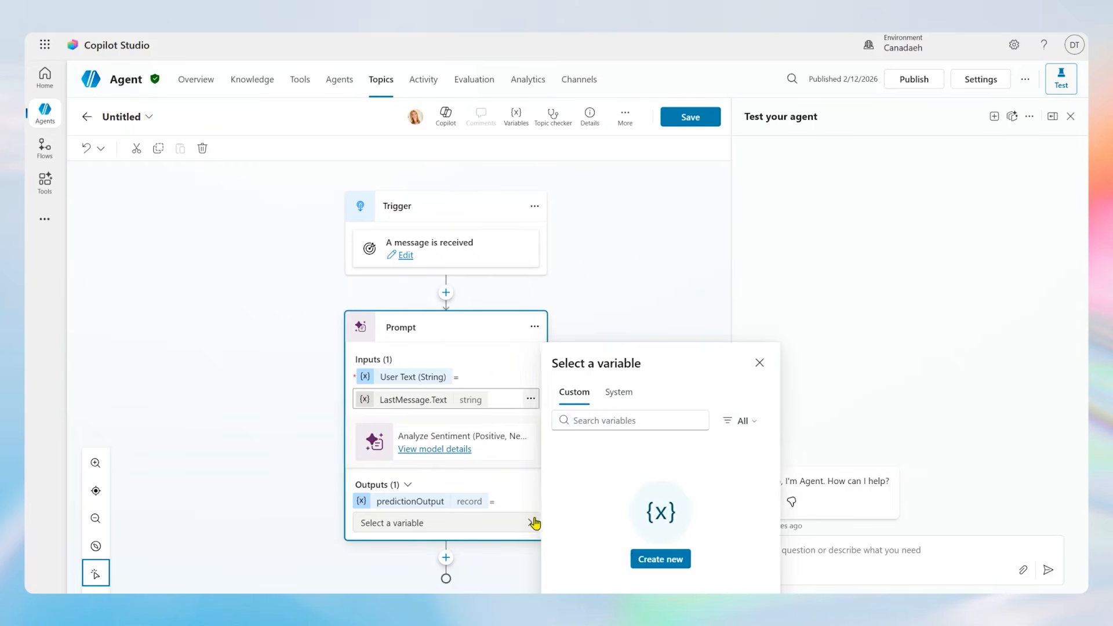
pyautogui.click(674, 554)
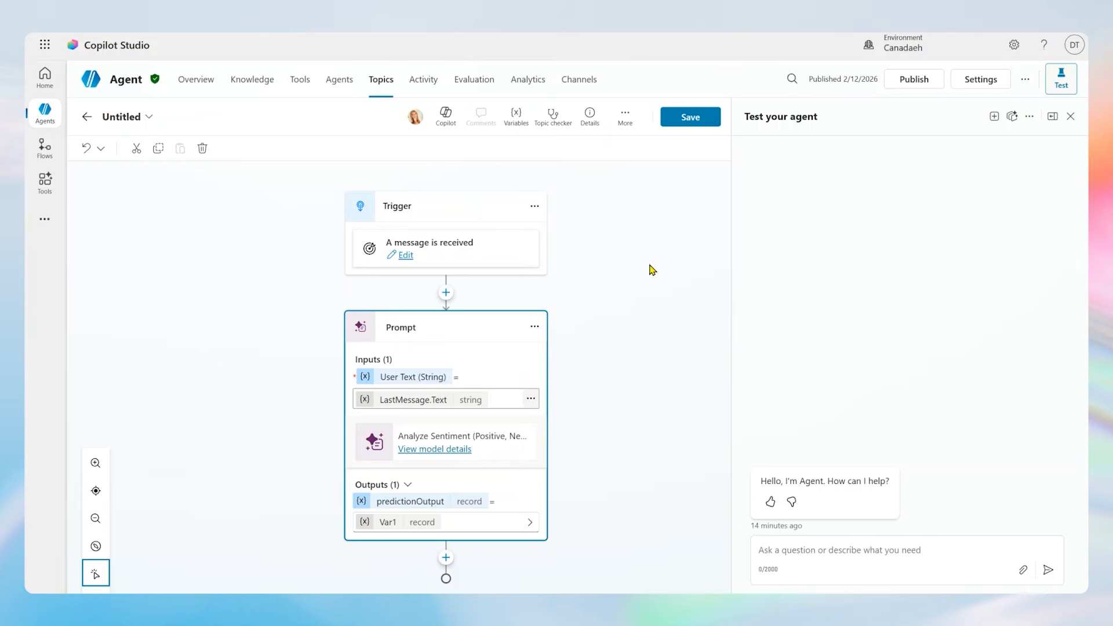
# Rename the prompt's output variable to Sentiment
pyautogui.click(394, 526)
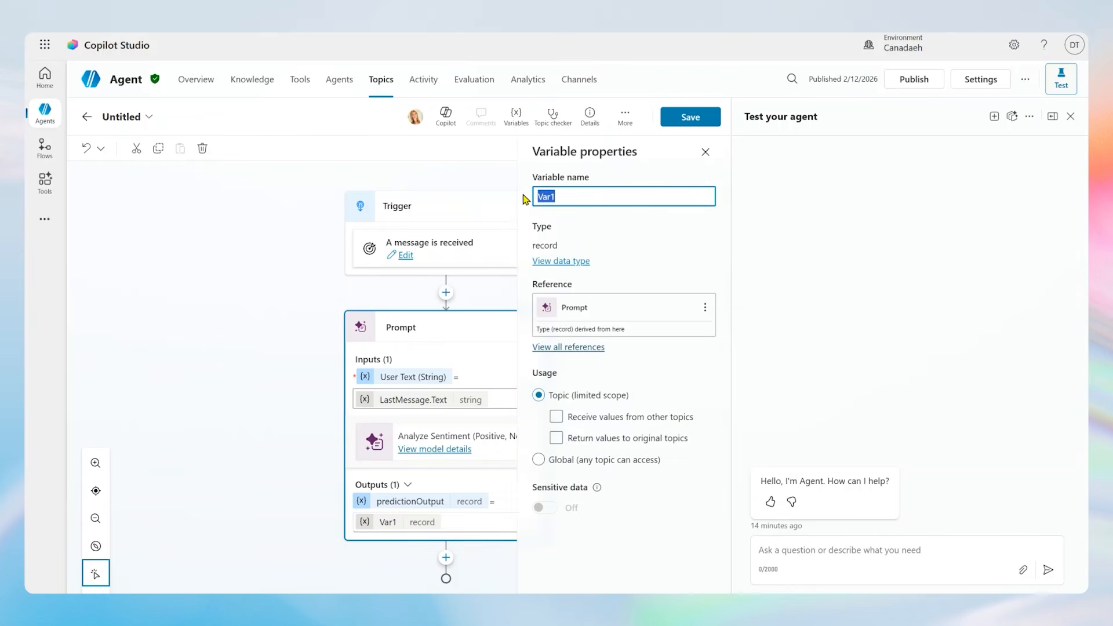
pyautogui.write('S')
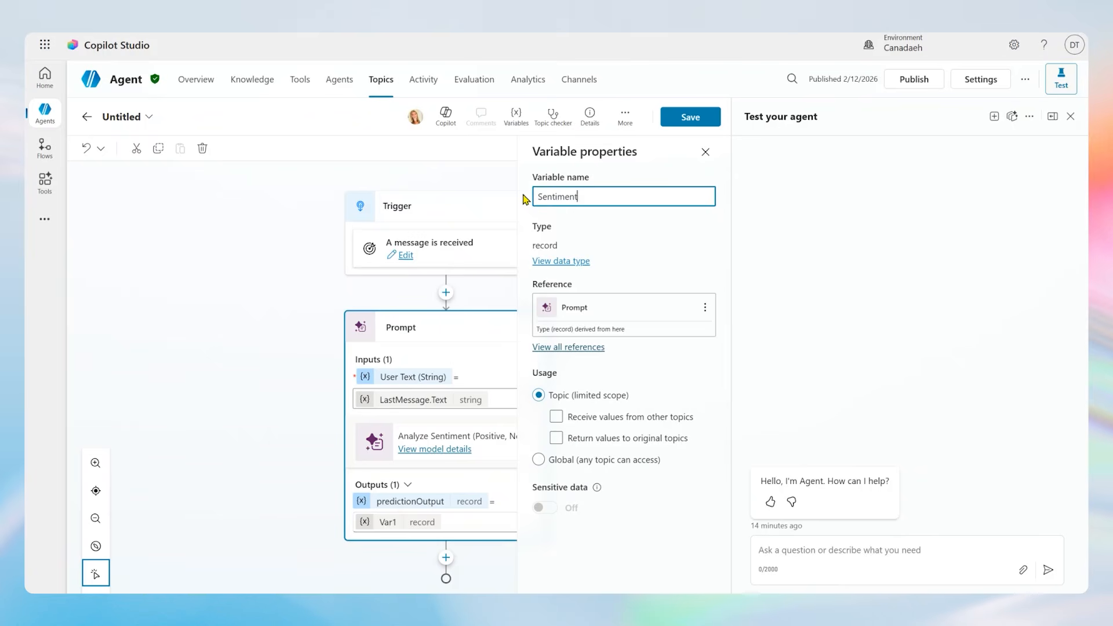
pyautogui.write('entiment')
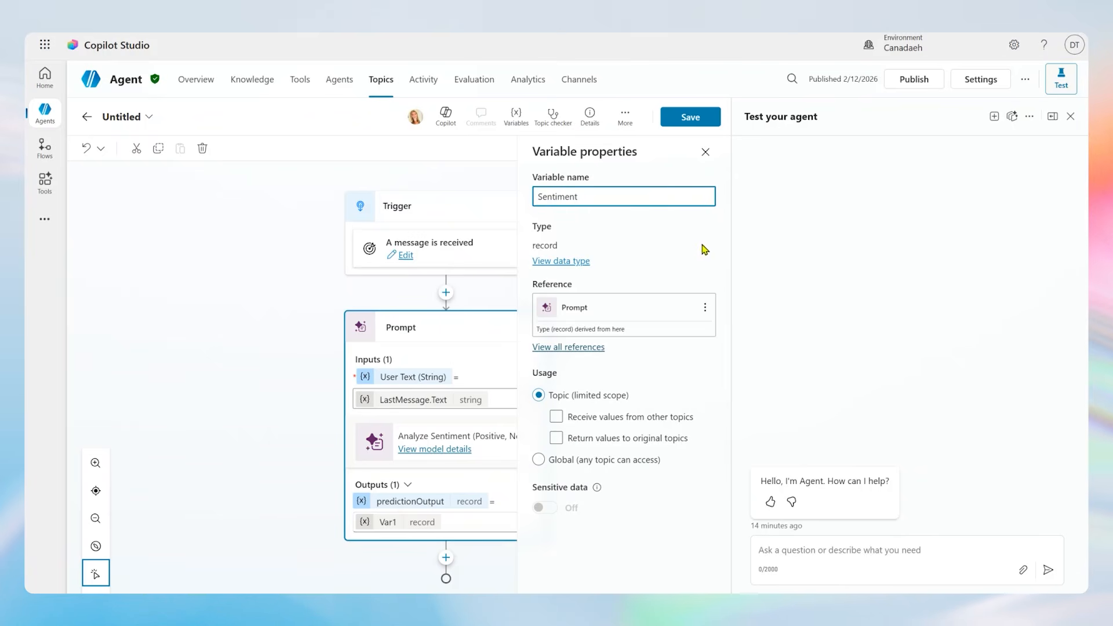
pyautogui.click(704, 151)
pyautogui.click(376, 522)
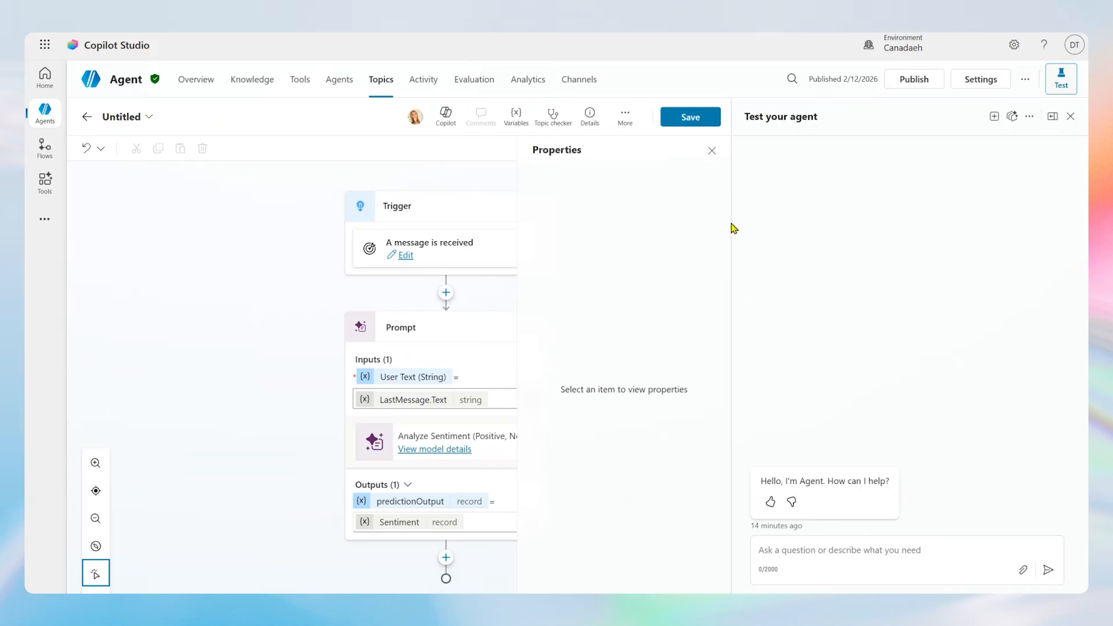
pyautogui.click(711, 152)
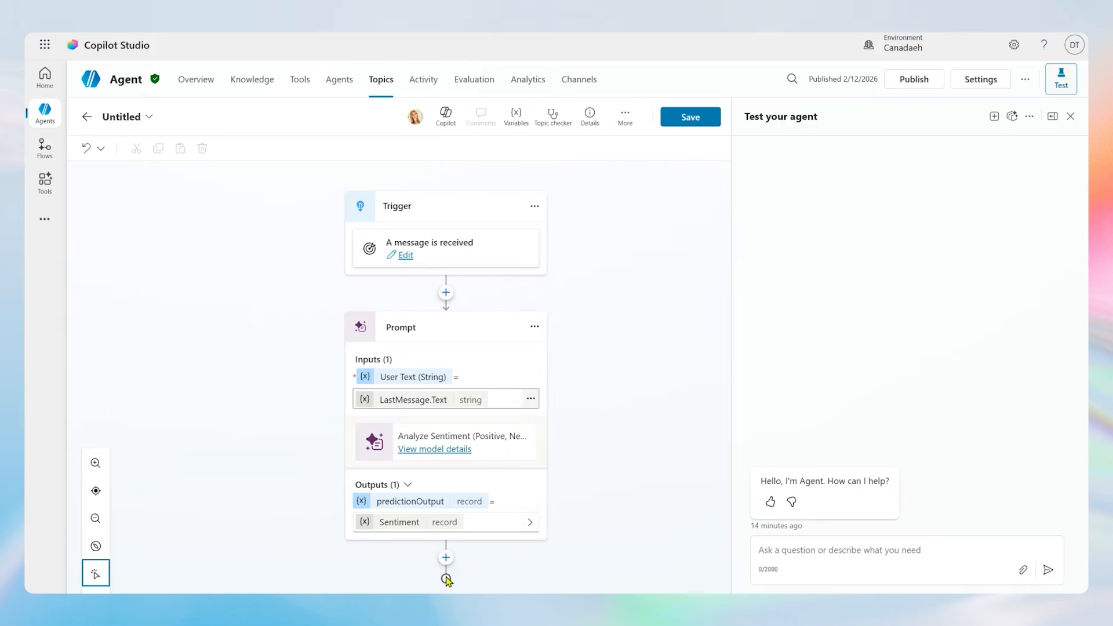
# Add a condition node below the sentiment prompt
pyautogui.click(443, 558)
pyautogui.scroll(-3, 523, 451)
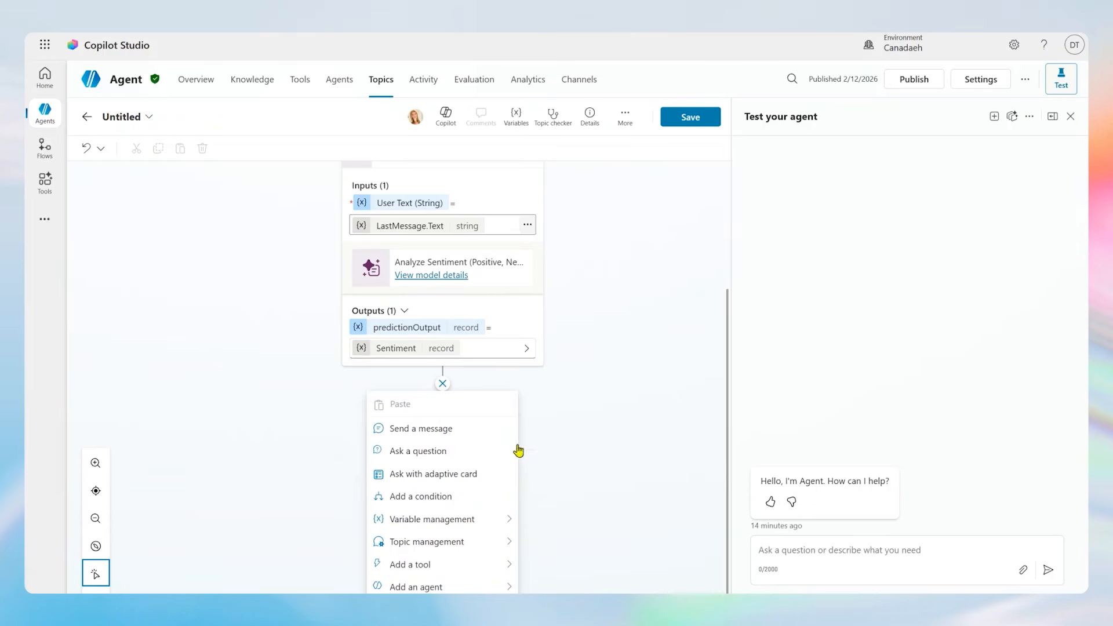
pyautogui.click(467, 497)
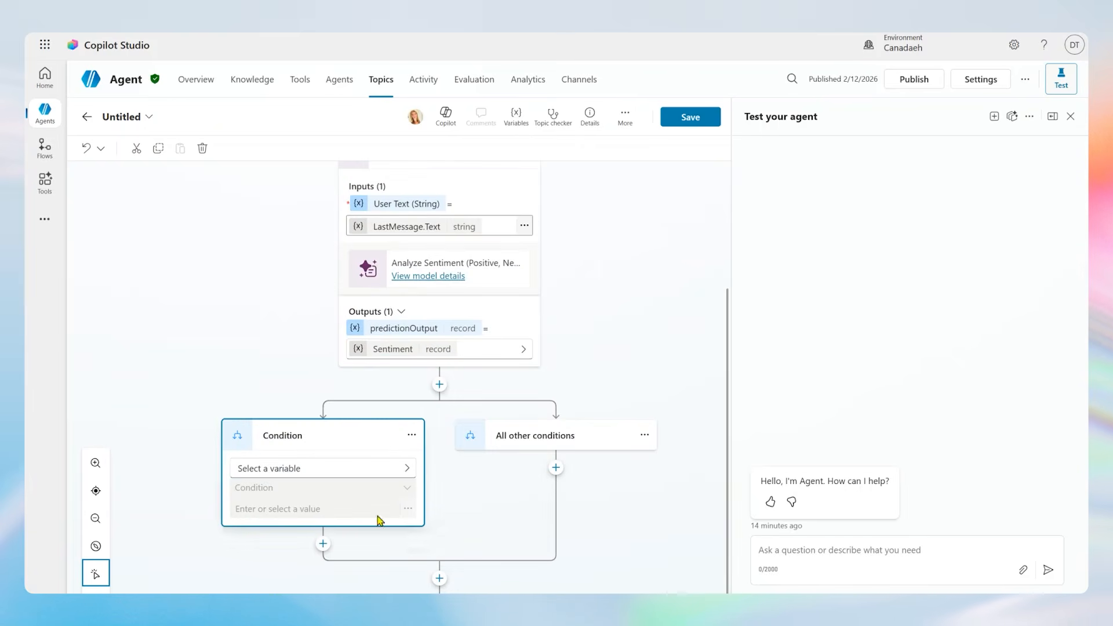
# Set the condition to check that the variable Sentiment.text uses the operator "in" with the value Negative
pyautogui.click(390, 468)
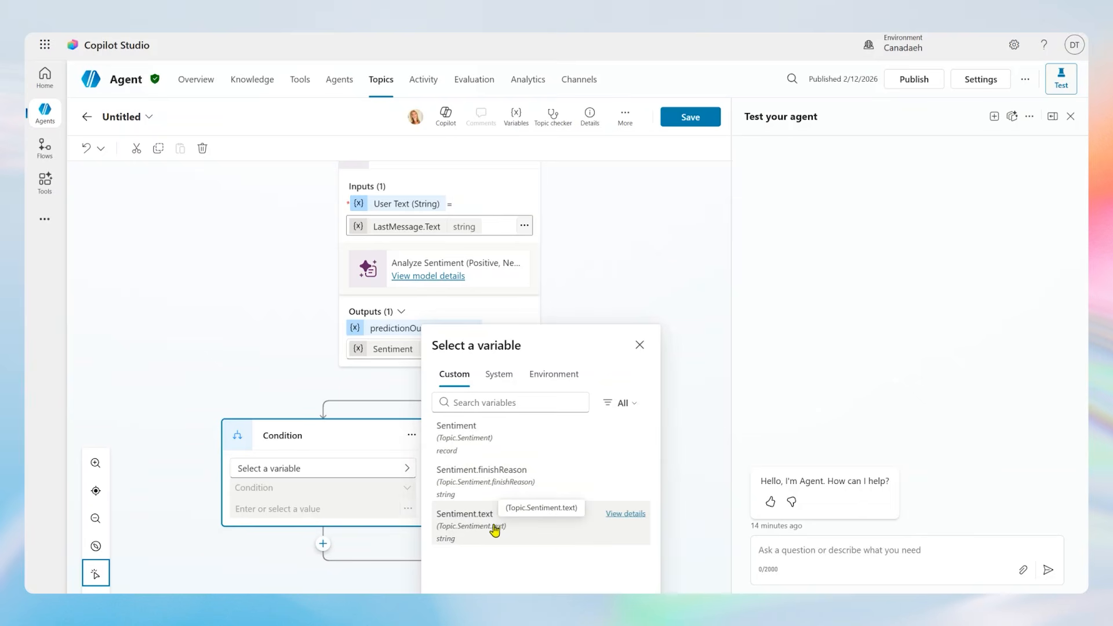
pyautogui.click(470, 532)
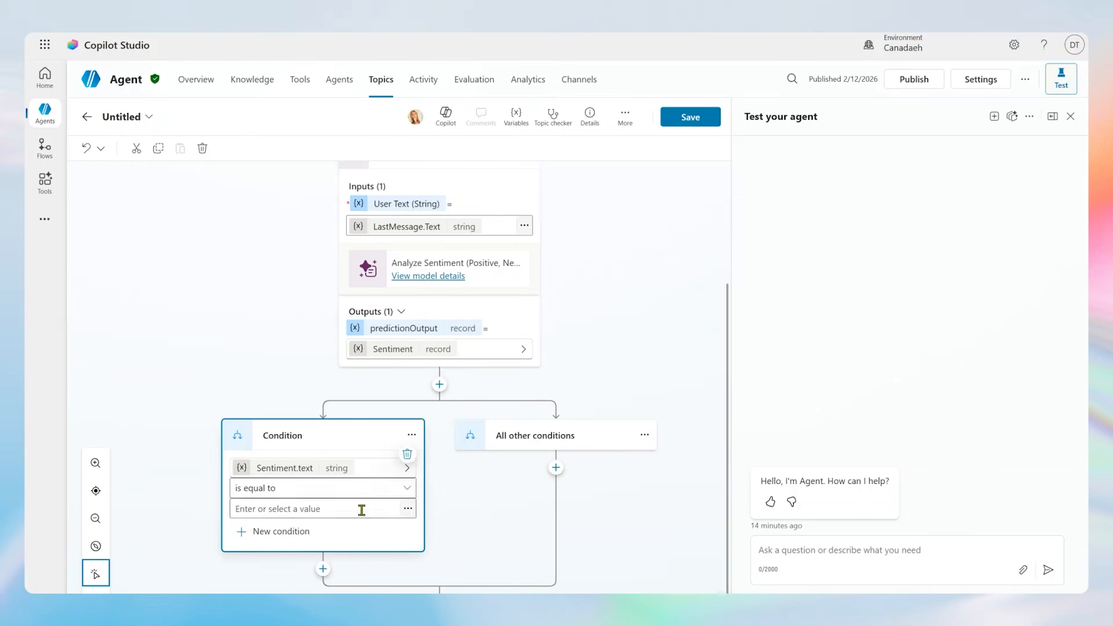
pyautogui.click(338, 491)
pyautogui.click(285, 445)
pyautogui.click(294, 509)
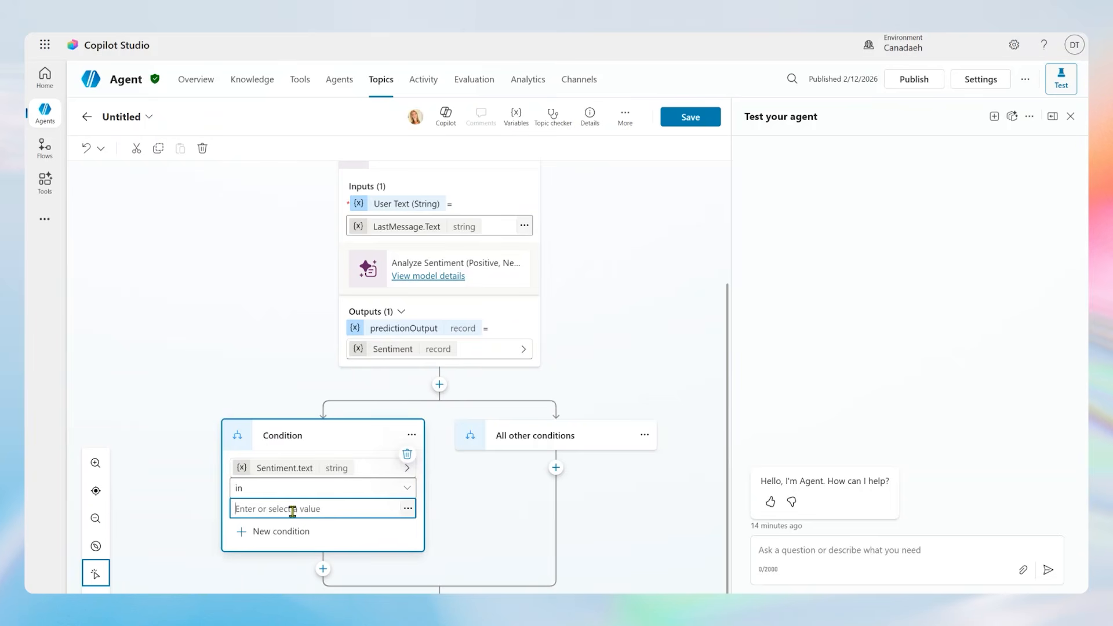
pyautogui.write('Negative')
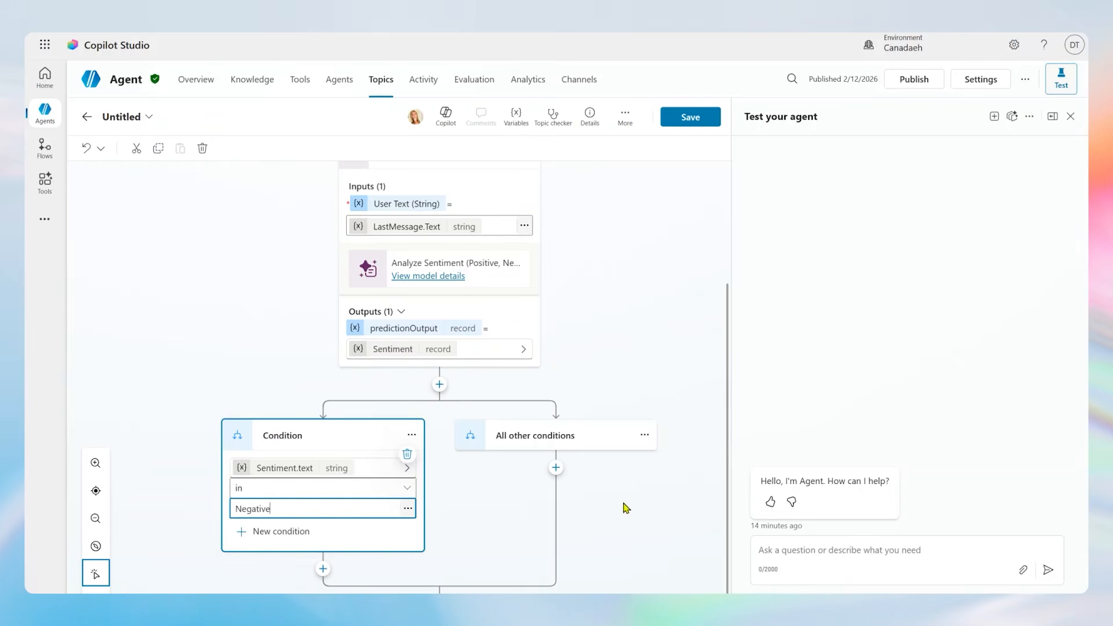
# Add a message under the Negative condition that acknowledges the user's frustration and offers: "I can connect you with a live agent right now"
pyautogui.scroll(-1, 502, 551)
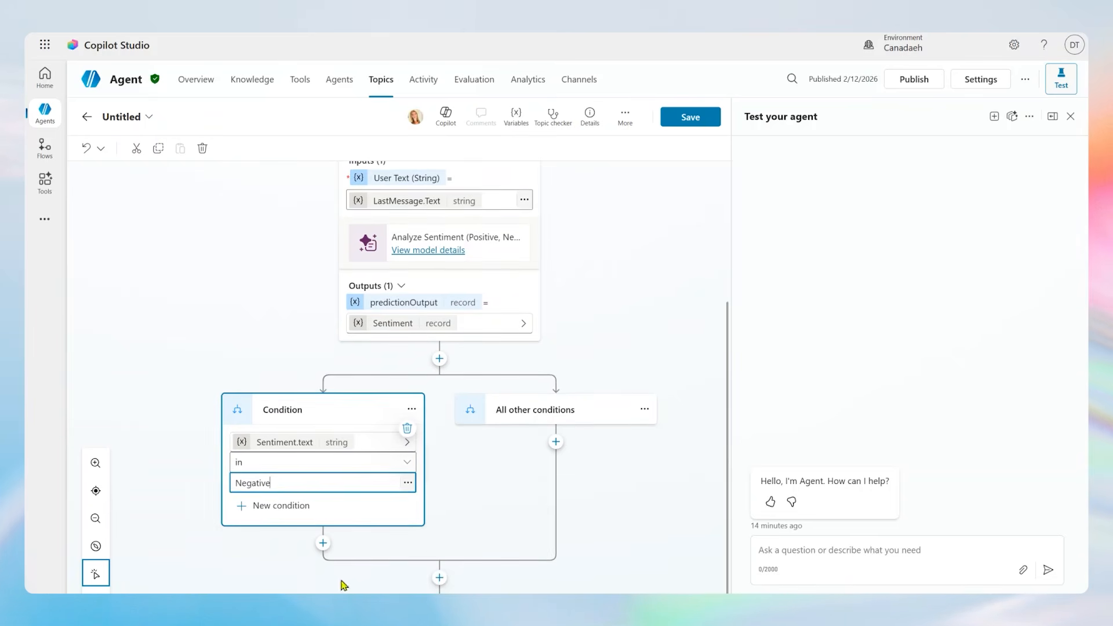
pyautogui.click(323, 543)
pyautogui.scroll(-5, 481, 497)
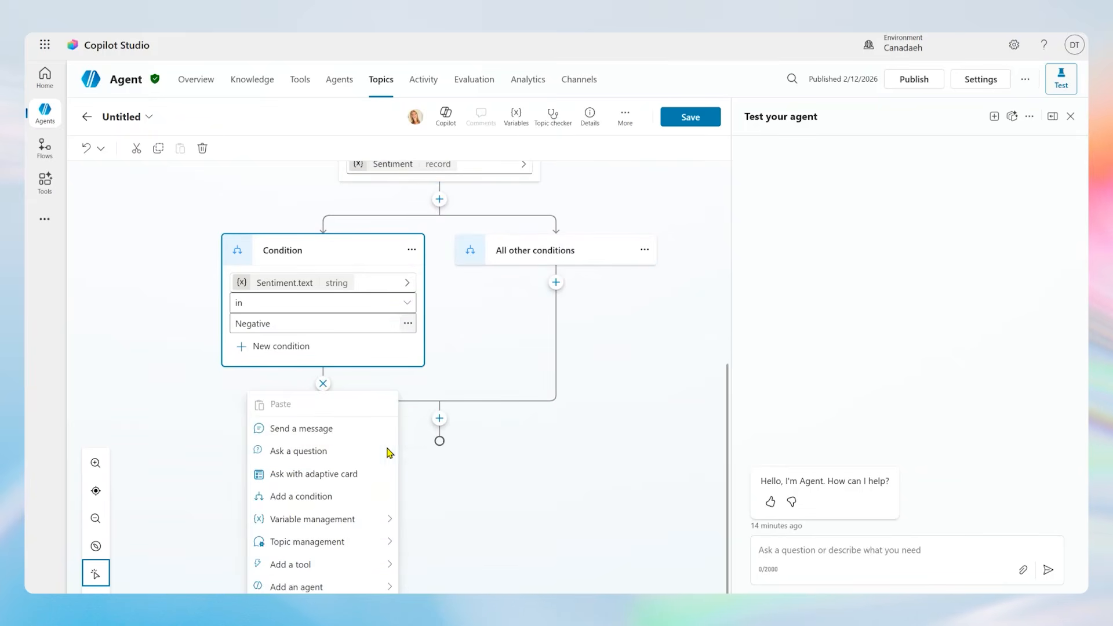
pyautogui.click(339, 429)
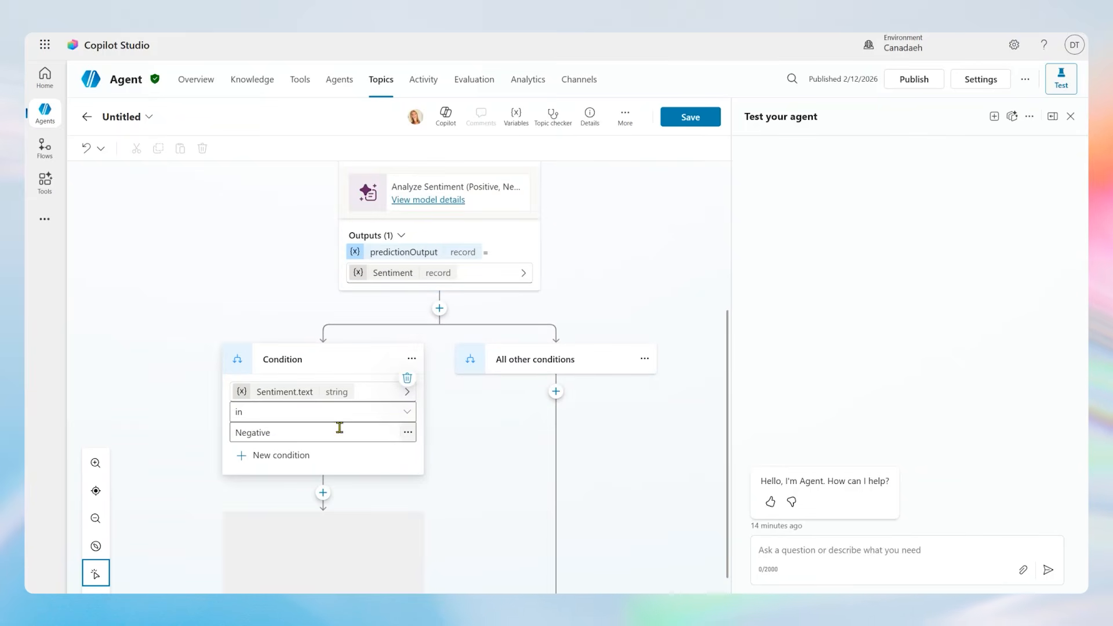
pyautogui.scroll(-2, 460, 467)
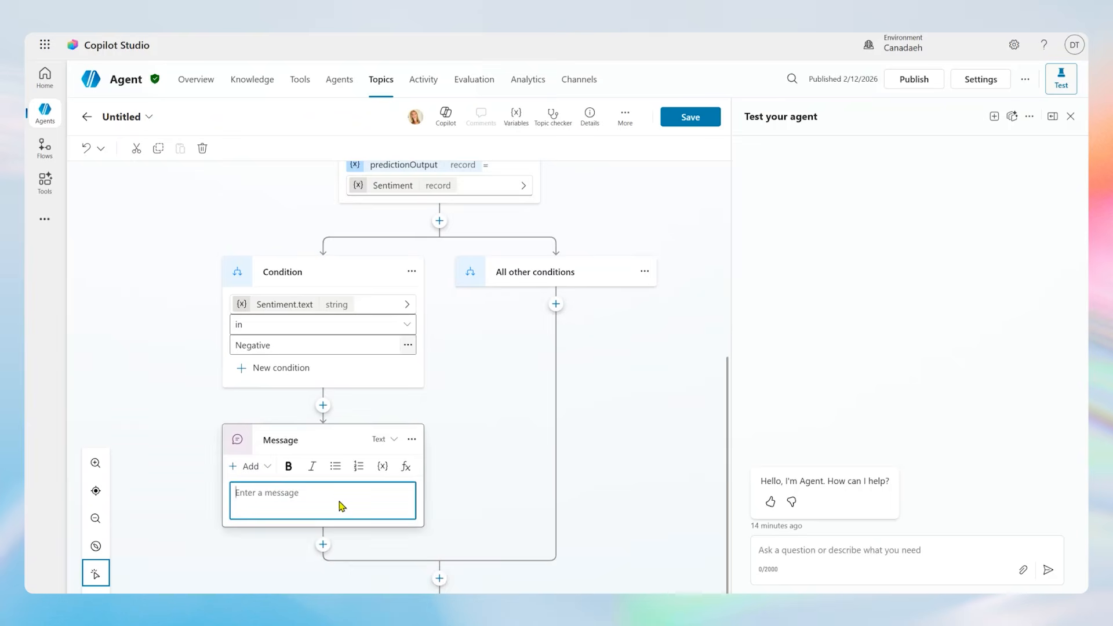
pyautogui.click(339, 500)
pyautogui.write('I sense your frustration, and I want to make sure you get the help you need. I can connect you with a live agent right now')
# Add a redirect to the Escalate topic below the message in the Negative branch
pyautogui.scroll(-1, 502, 435)
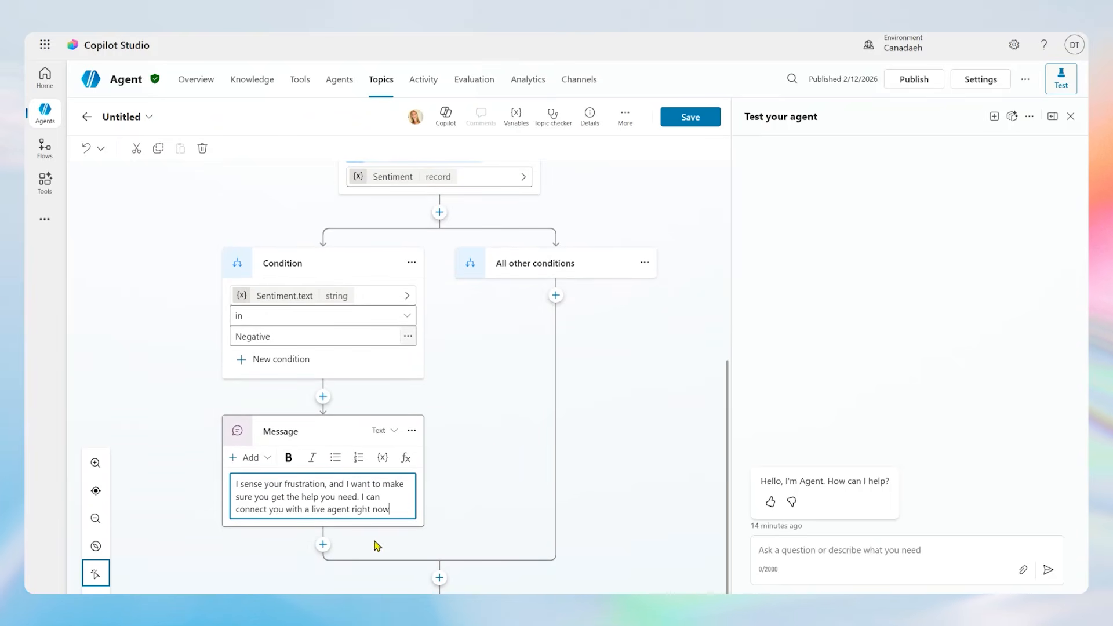
pyautogui.click(323, 545)
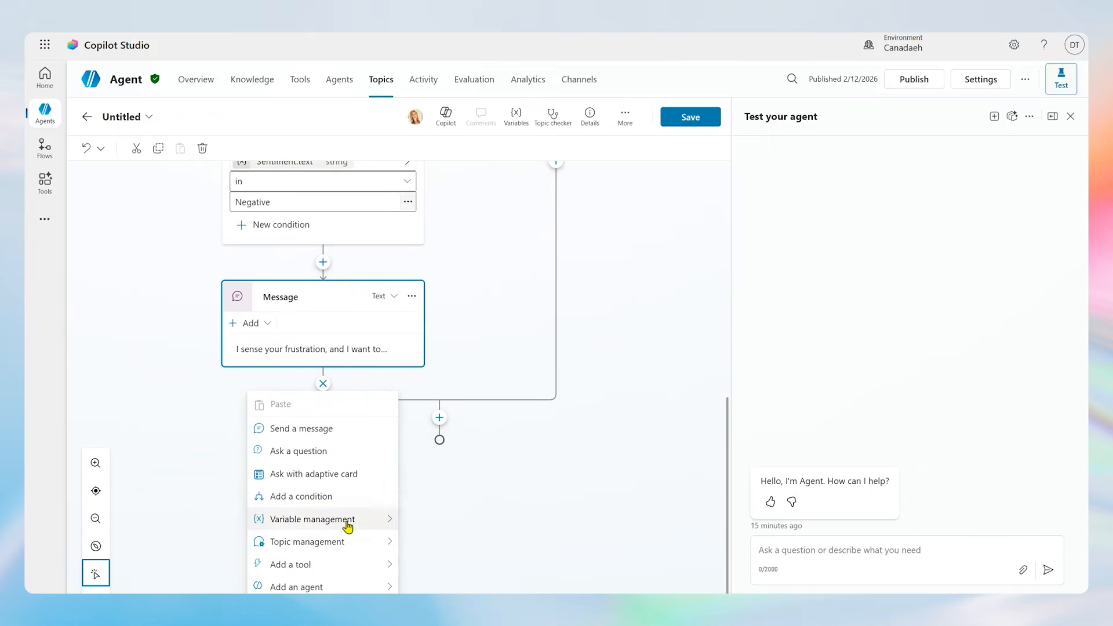
pyautogui.moveTo(348, 525)
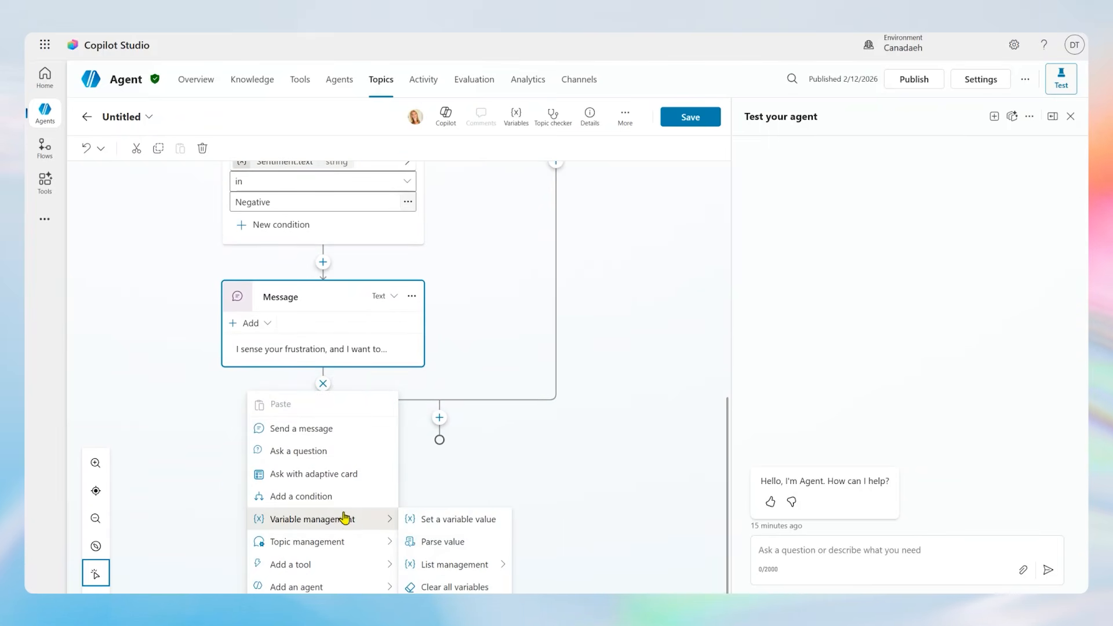
pyautogui.moveTo(306, 545)
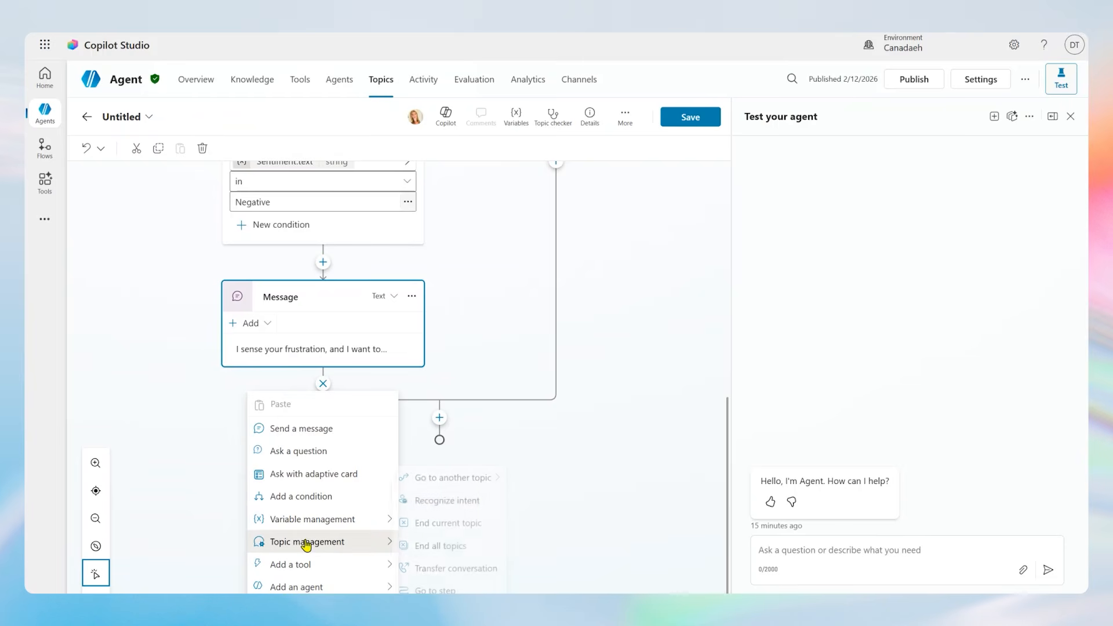
pyautogui.moveTo(465, 478)
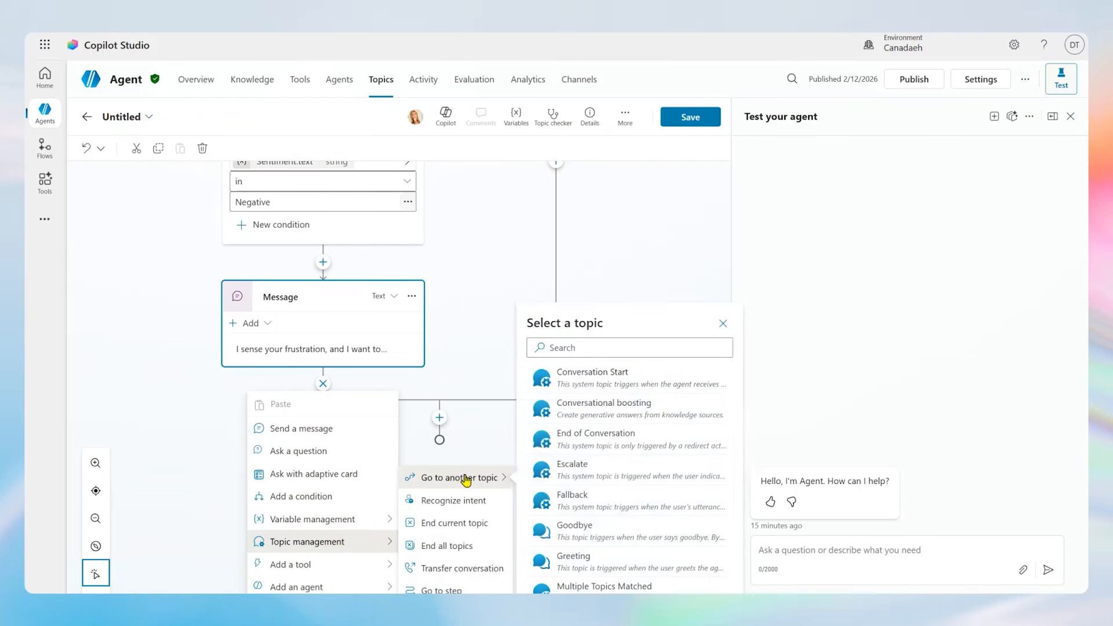
pyautogui.click(599, 471)
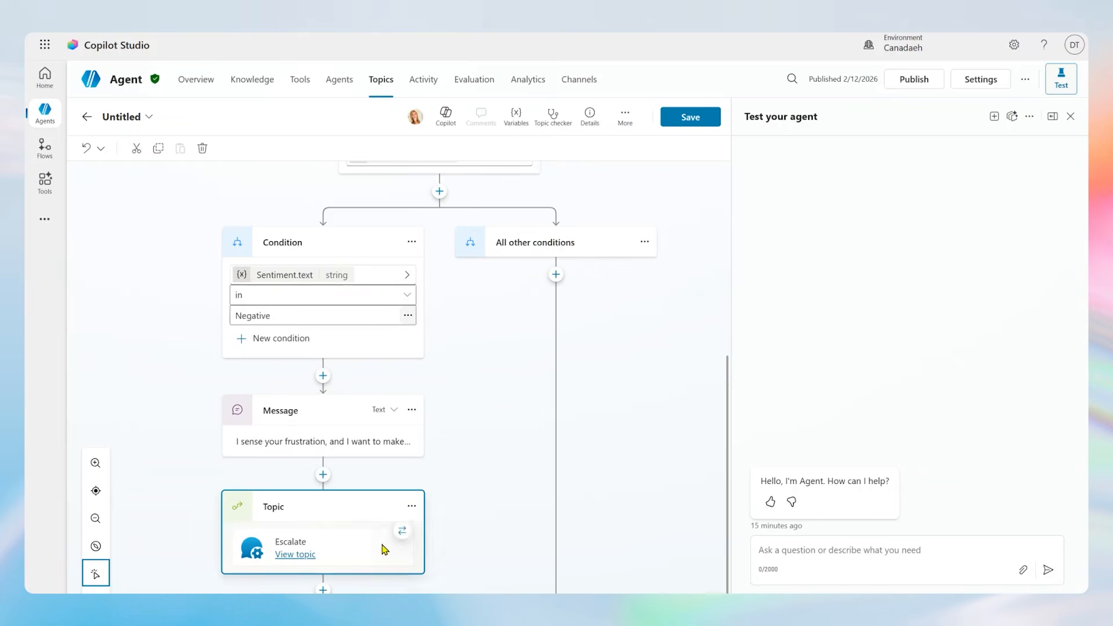
# Rename the untitled topic as Sentiment and save it
pyautogui.scroll(5, 651, 464)
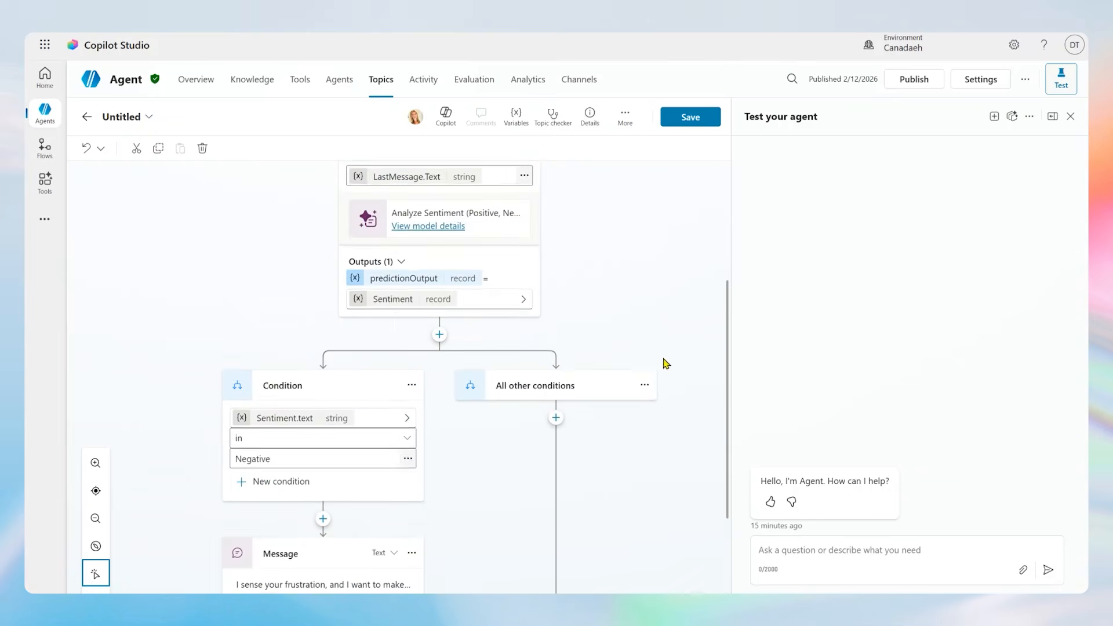
pyautogui.scroll(3, 618, 359)
pyautogui.click(123, 116)
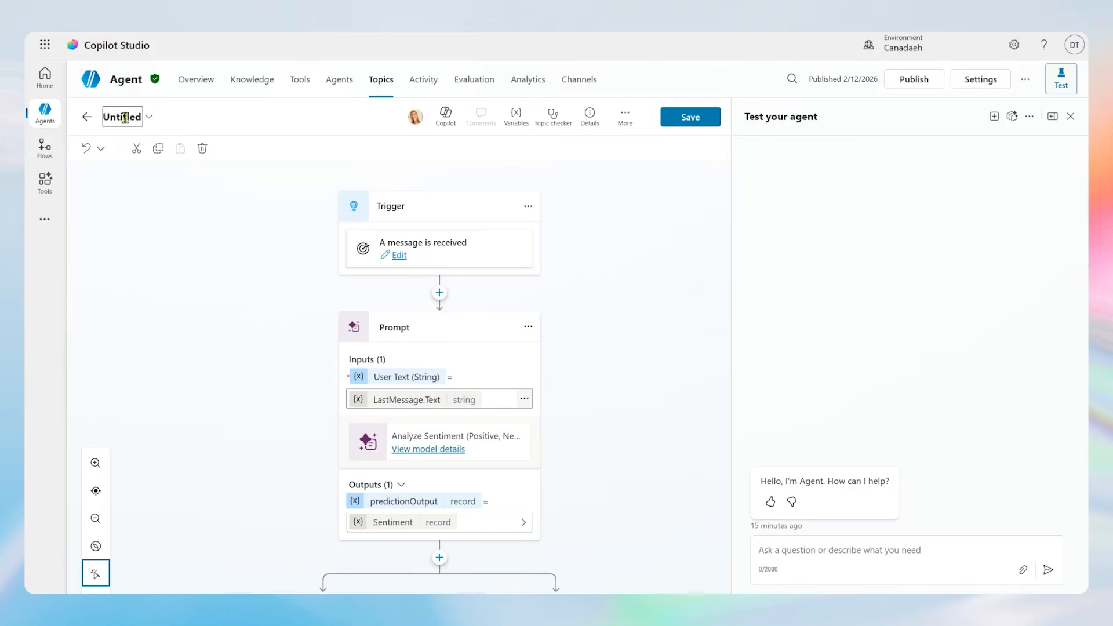
pyautogui.doubleClick(125, 117)
pyautogui.write('Sentiment')
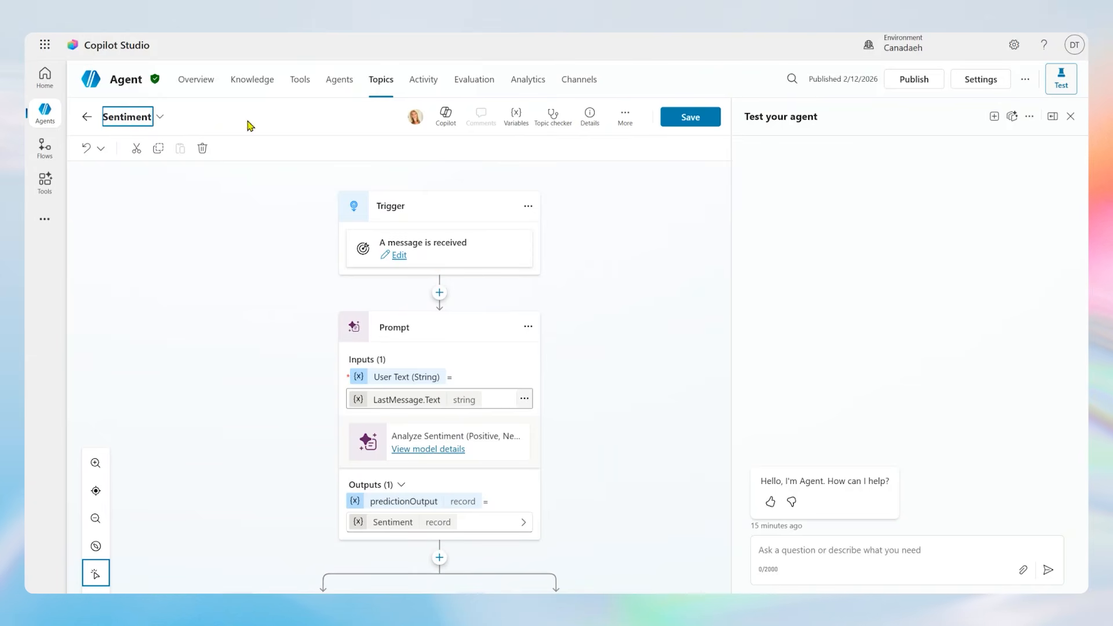
pyautogui.click(685, 119)
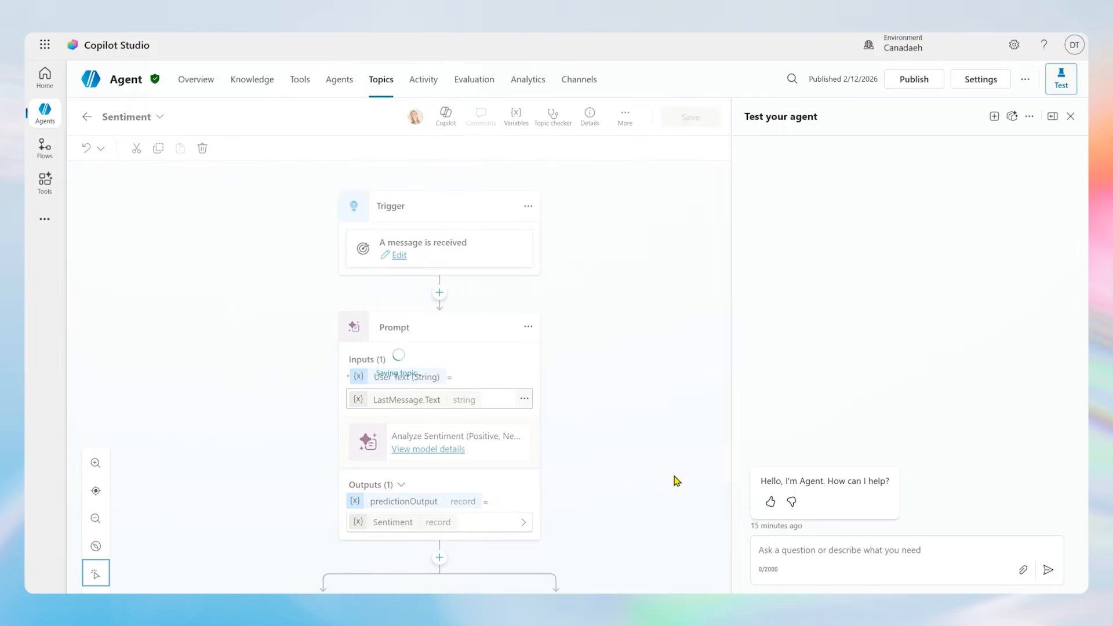
# Test the agent's negative branch by sending it the chat message "I am not happy at all"
pyautogui.click(834, 555)
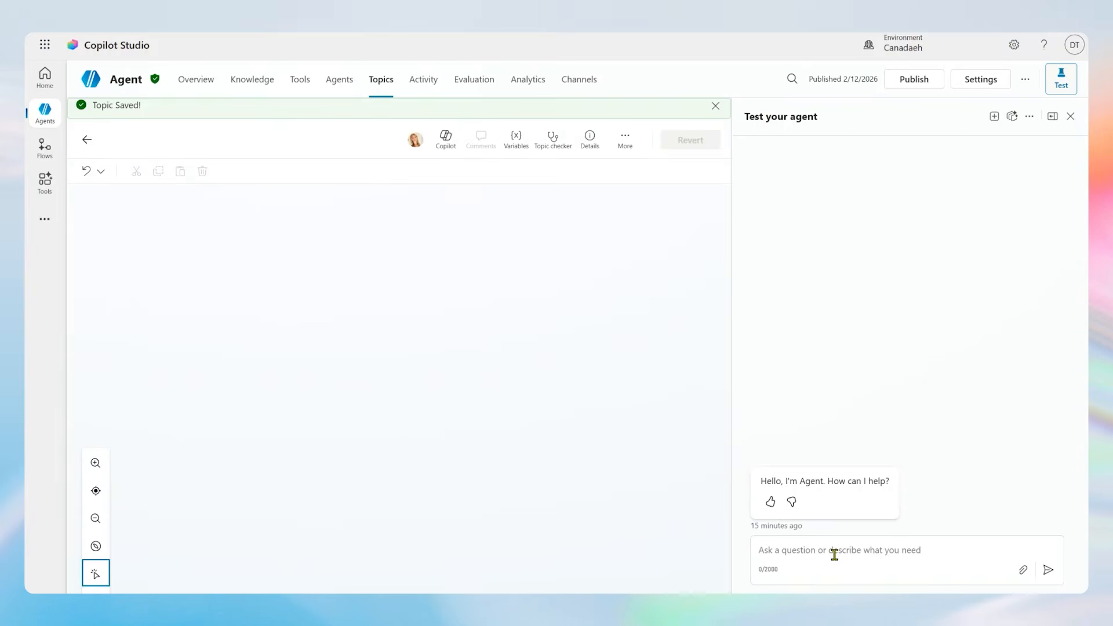
pyautogui.click(834, 555)
pyautogui.write('I am n')
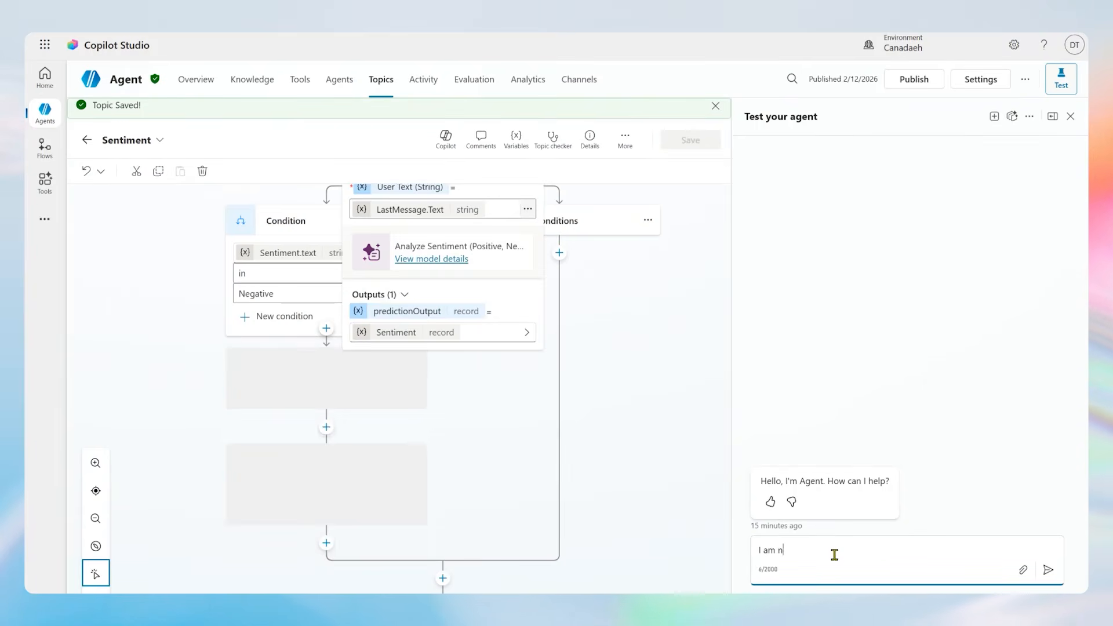
pyautogui.write('ot happy at')
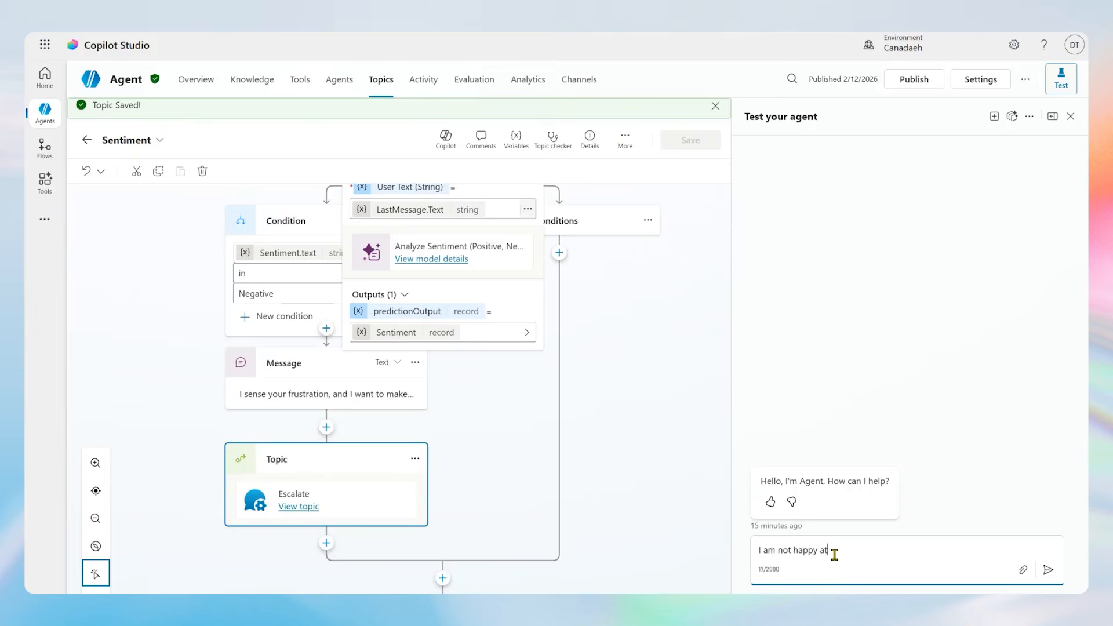
pyautogui.write(' all')
pyautogui.press('Return')
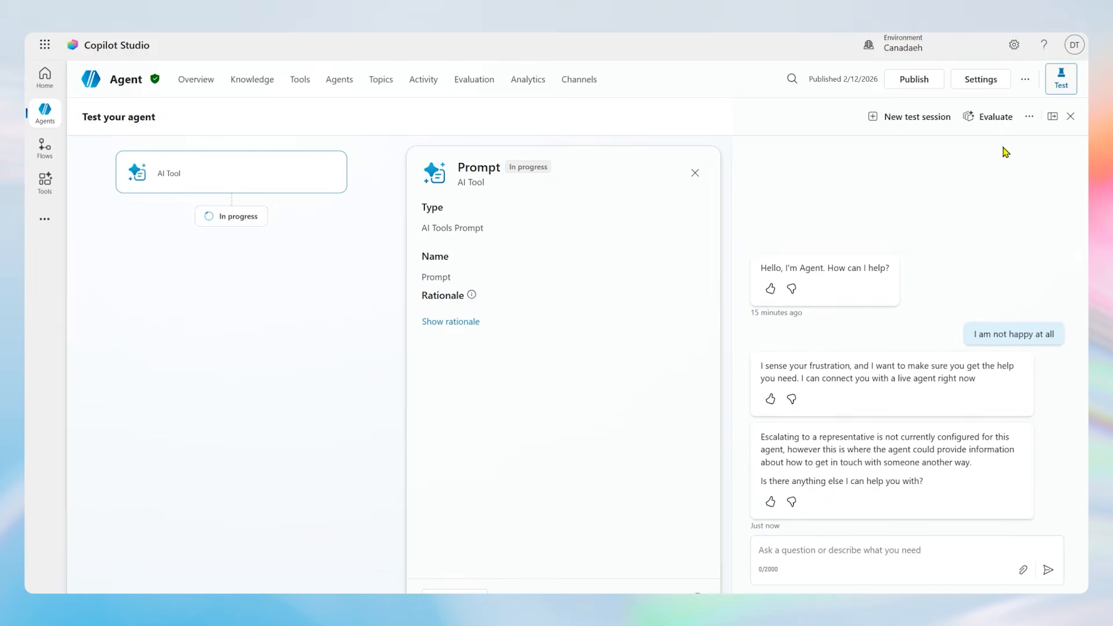
# Send "Greetings my friend" to the agent in a new test session and decline the Microsoft Dataverse connection request
pyautogui.click(908, 116)
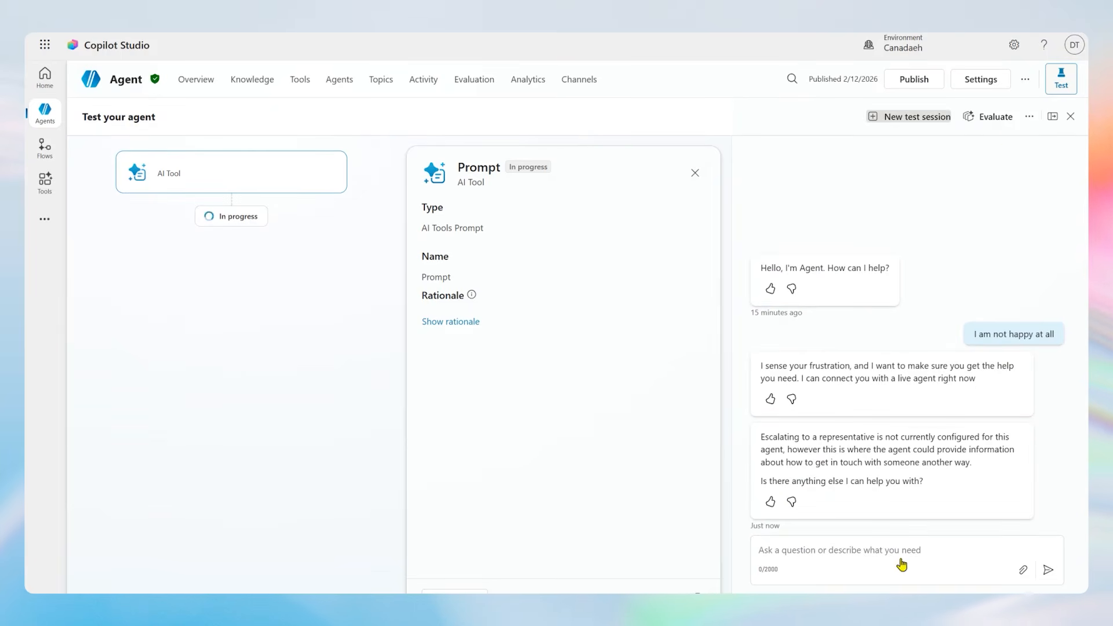
pyautogui.click(875, 554)
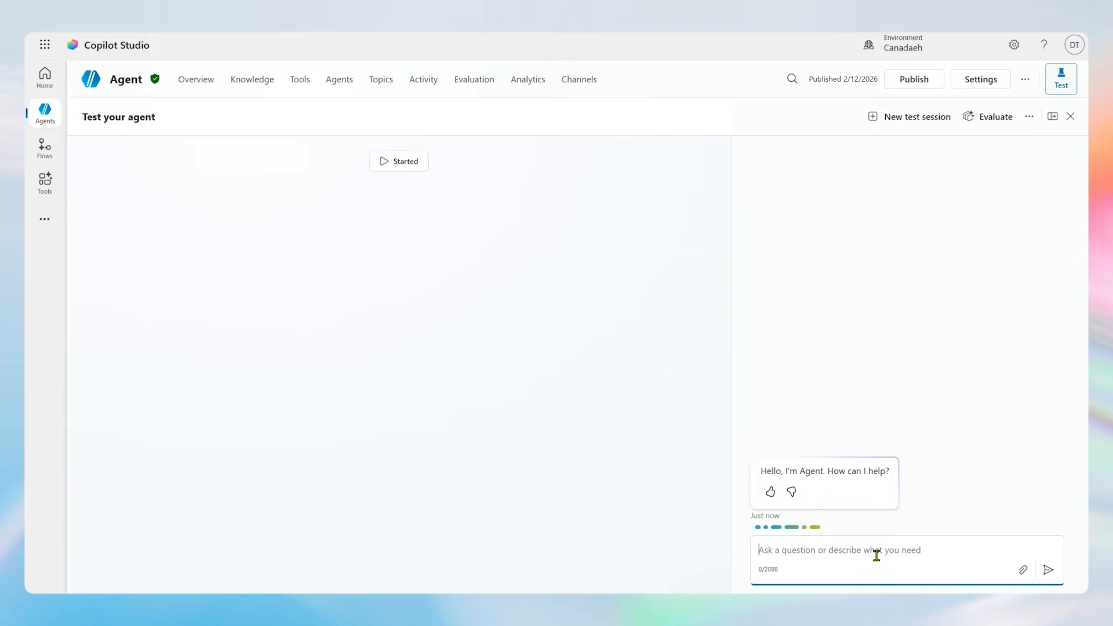
pyautogui.write('Greetings ')
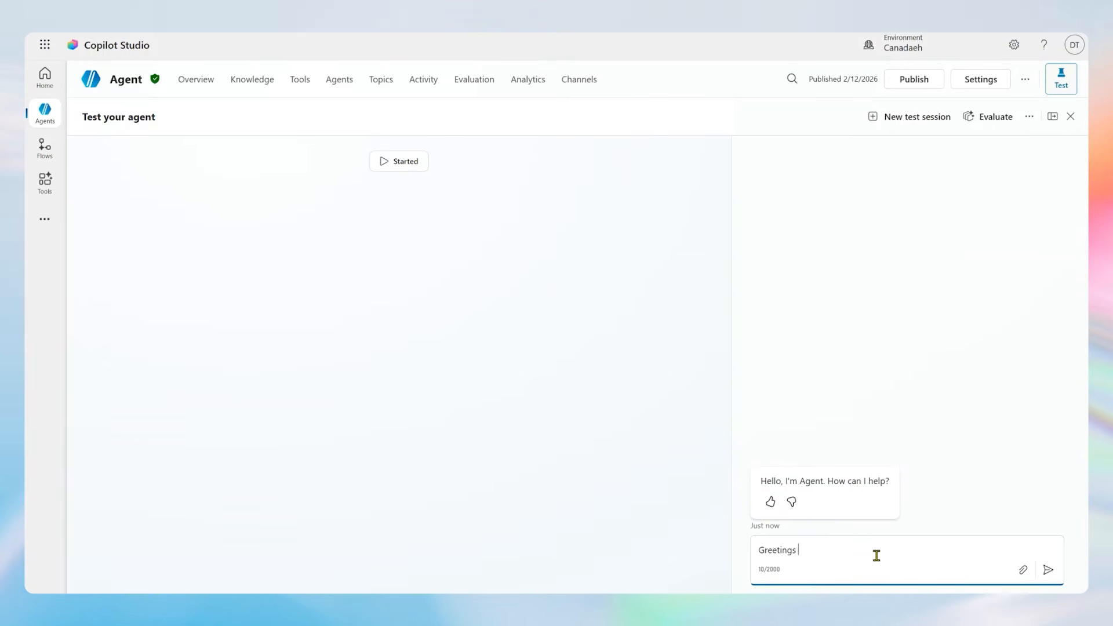
pyautogui.write('my friend')
pyautogui.press('Return')
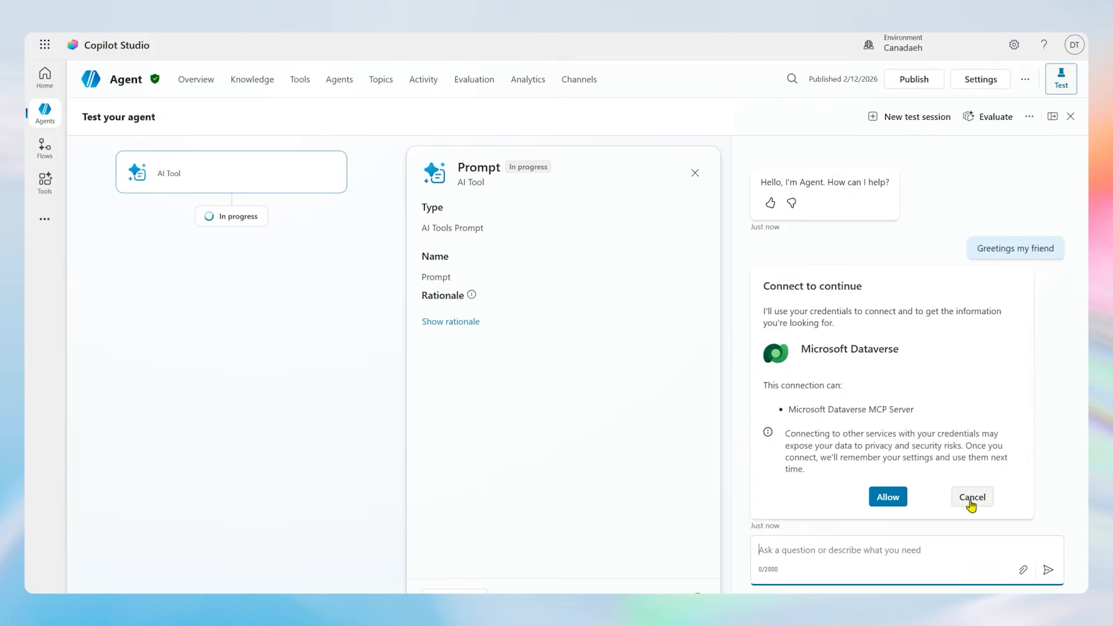
pyautogui.click(970, 500)
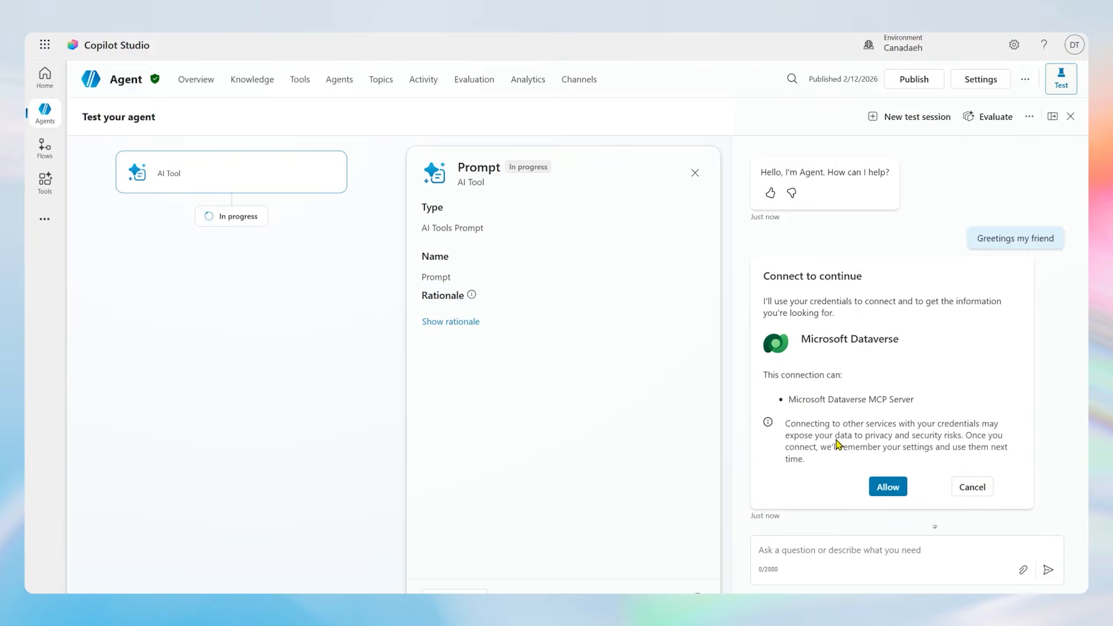